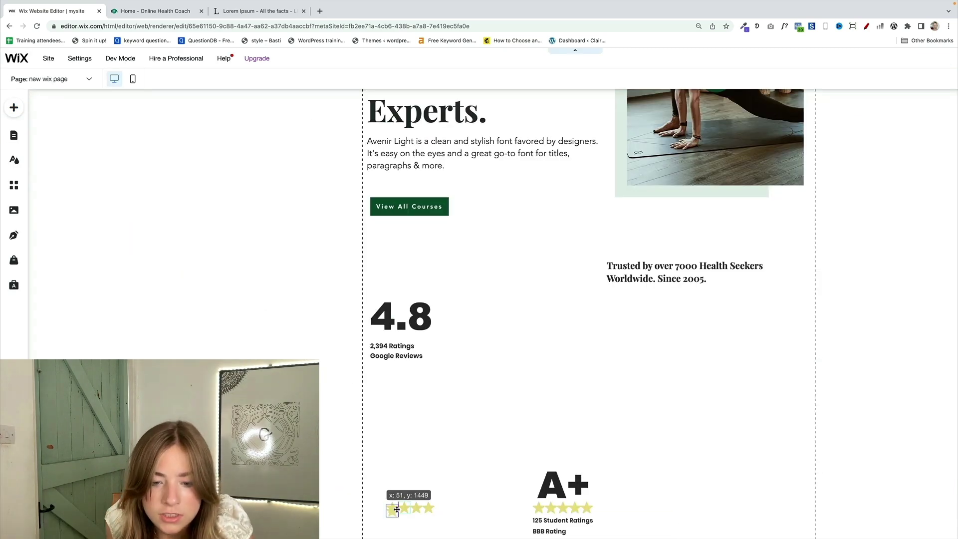
# - Drag the star row to the lower left of the ratings section, level with the A+ stars
pyautogui.moveTo(395, 507); pyautogui.dragTo(442, 511)
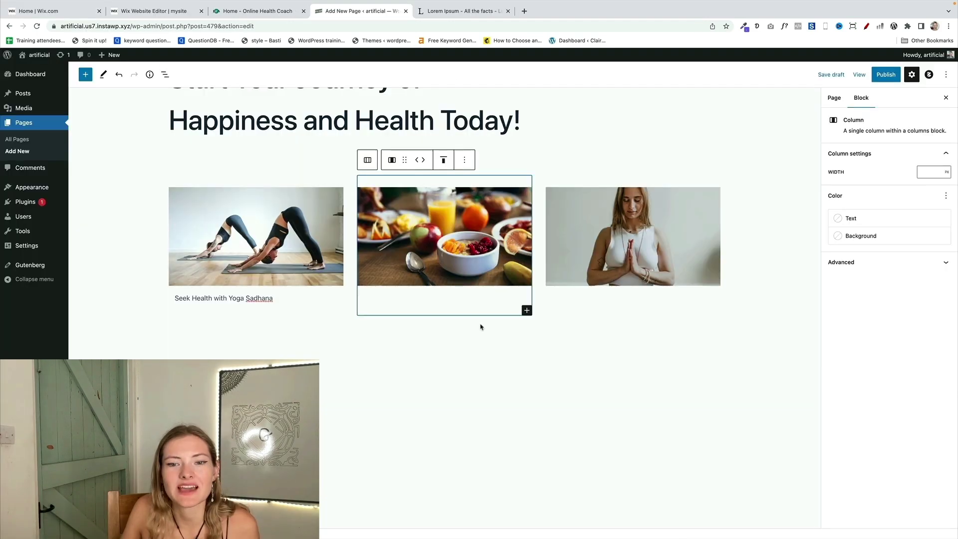
# - Review the whole-page settings in the Page settings tab before starting a blank page
pyautogui.click(482, 327)
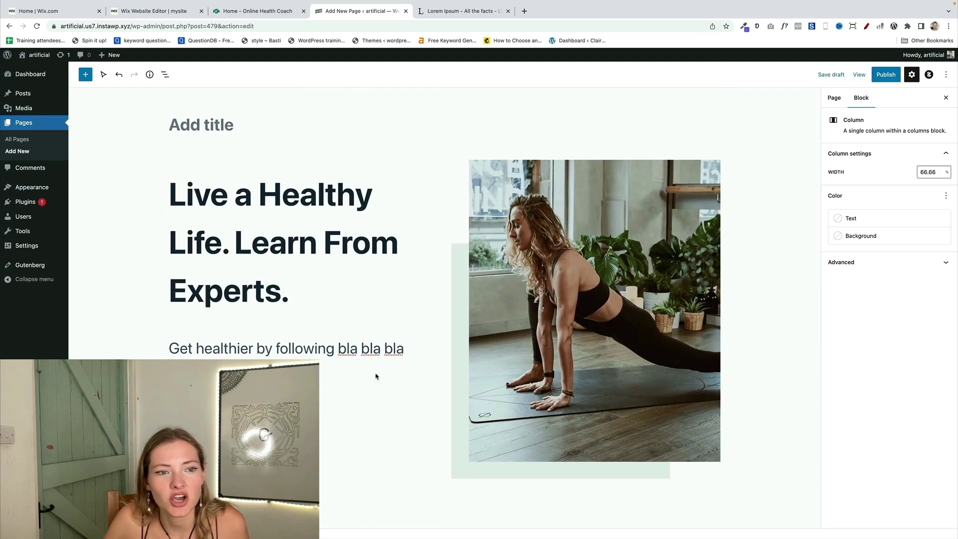
pyautogui.scroll(-2, 376, 375)
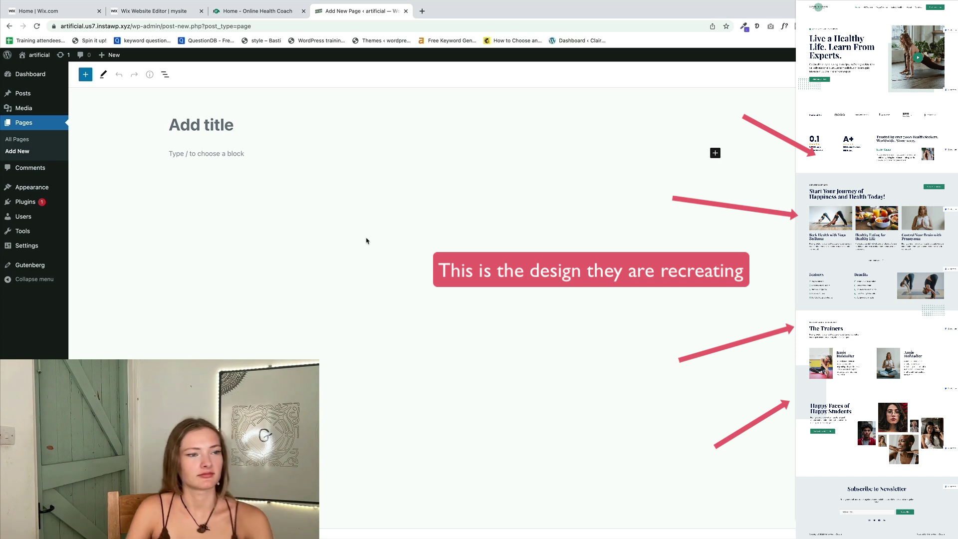
# - Insert a 50/50 Columns block with a Heading block in the left column for the headline
pyautogui.click(85, 74)
pyautogui.moveTo(143, 177)
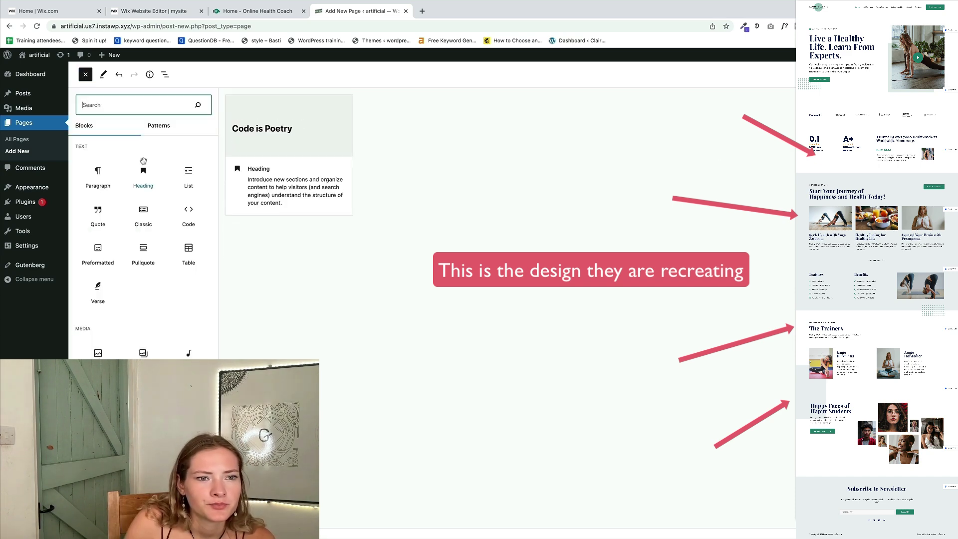
pyautogui.scroll(-5, 143, 224)
pyautogui.click(142, 220)
pyautogui.click(230, 208)
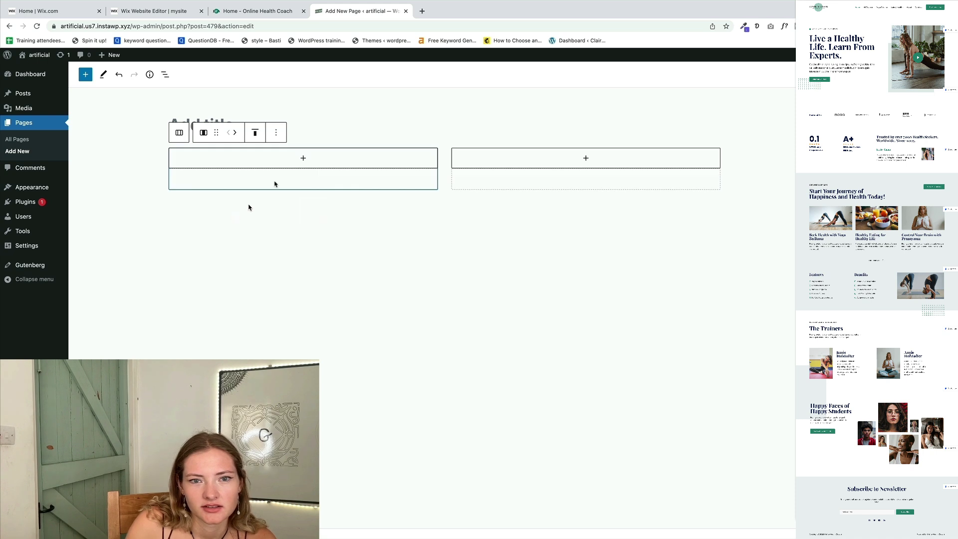
pyautogui.click(350, 163)
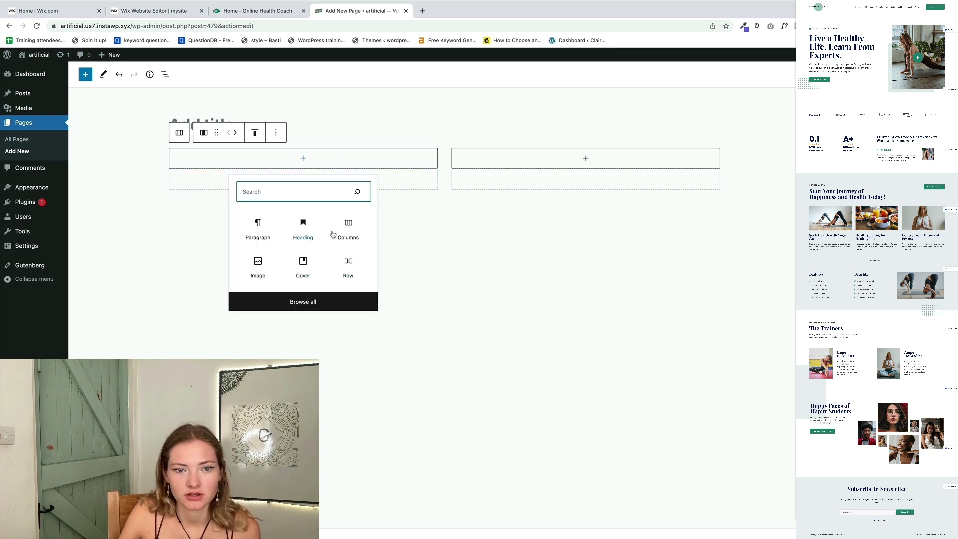
pyautogui.click(303, 233)
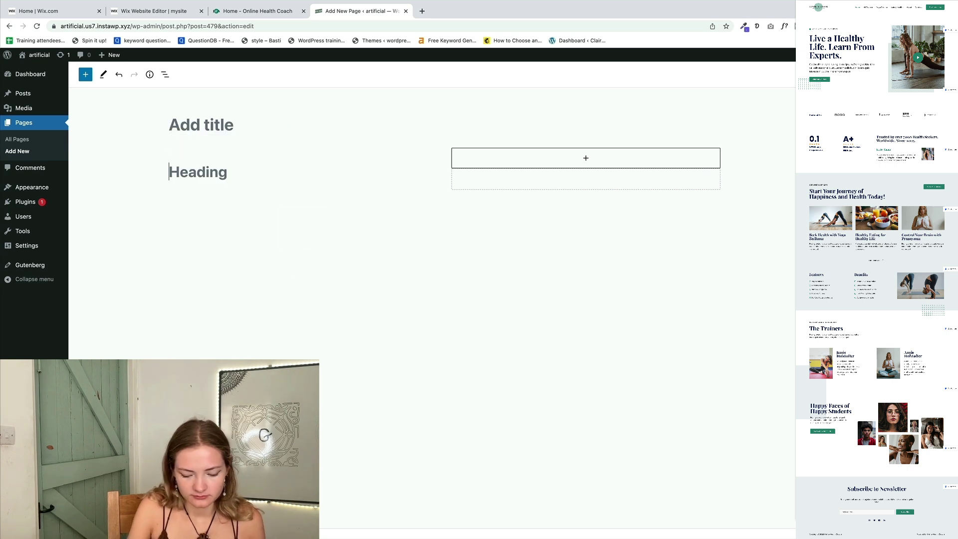
pyautogui.write('Live aHealthy Life. Learn From Experts.')
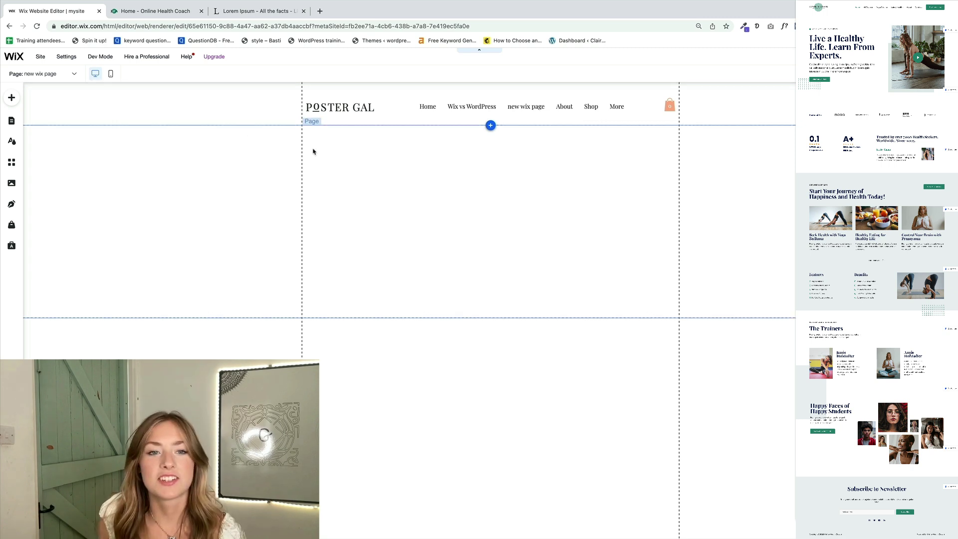
# - Add a Heading 3 element and paste in 'Live a Healthy Life. Learn From Experts.'
pyautogui.click(15, 101)
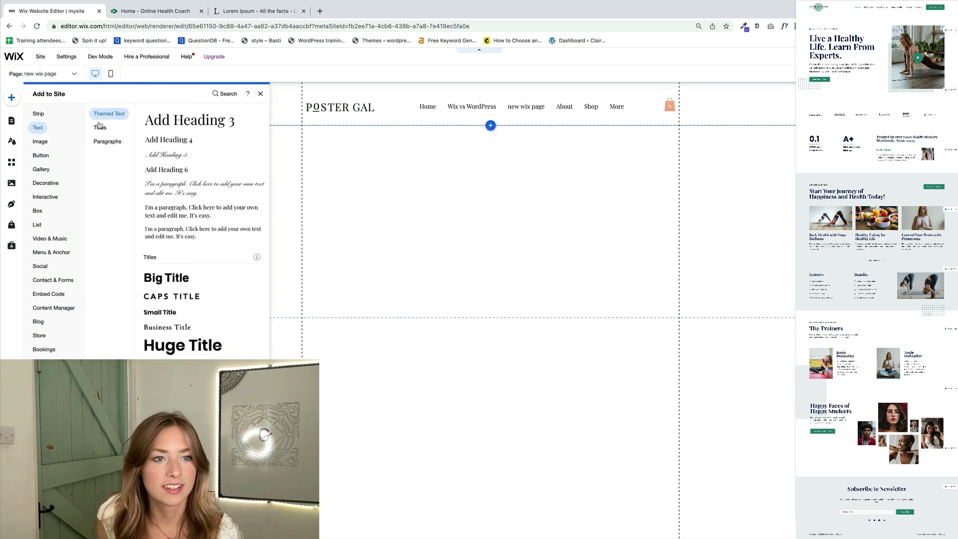
pyautogui.moveTo(190, 120); pyautogui.dragTo(621, 339)
pyautogui.doubleClick(604, 346)
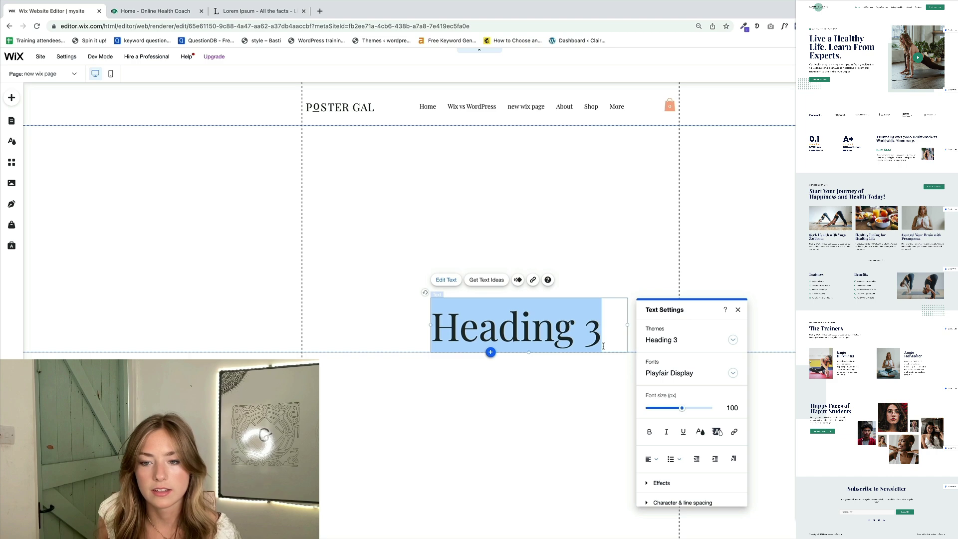
pyautogui.write('Live')
pyautogui.write('a Healthy Life.Learn From Experts.')
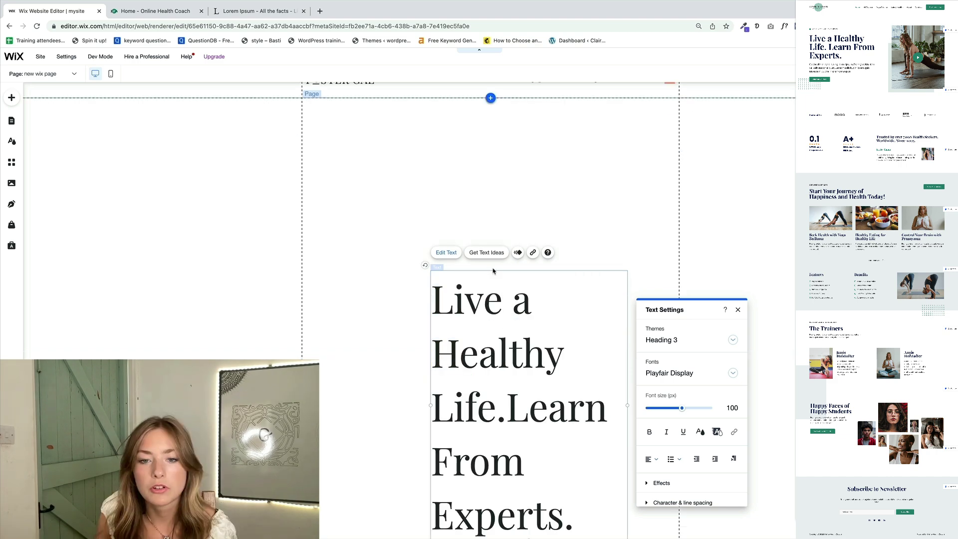
# - Move the heading up to the left side, reset the zoom, and paste the intro text
pyautogui.click(493, 271)
pyautogui.moveTo(493, 272); pyautogui.dragTo(388, 157)
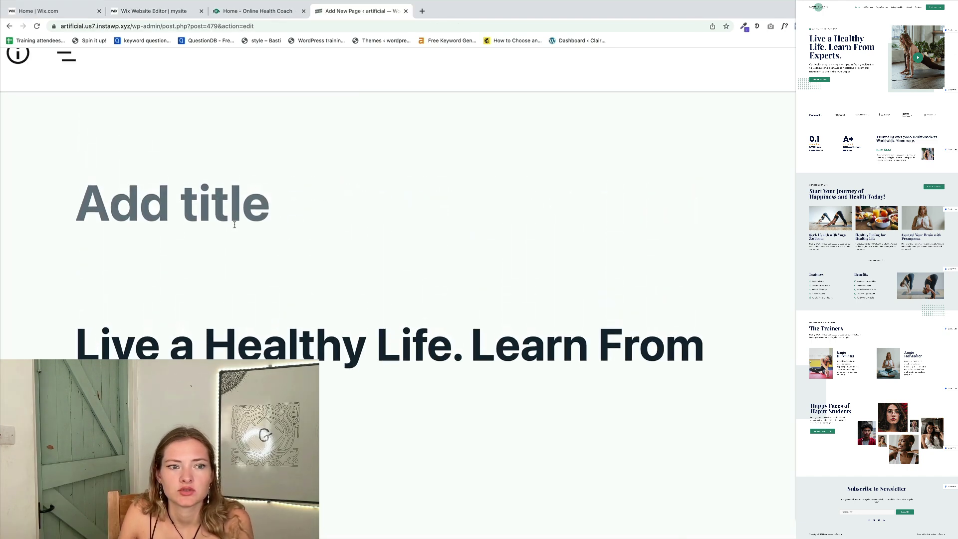
pyautogui.hotkey('ctrl', '0')
pyautogui.hotkey('ctrl', 'v')
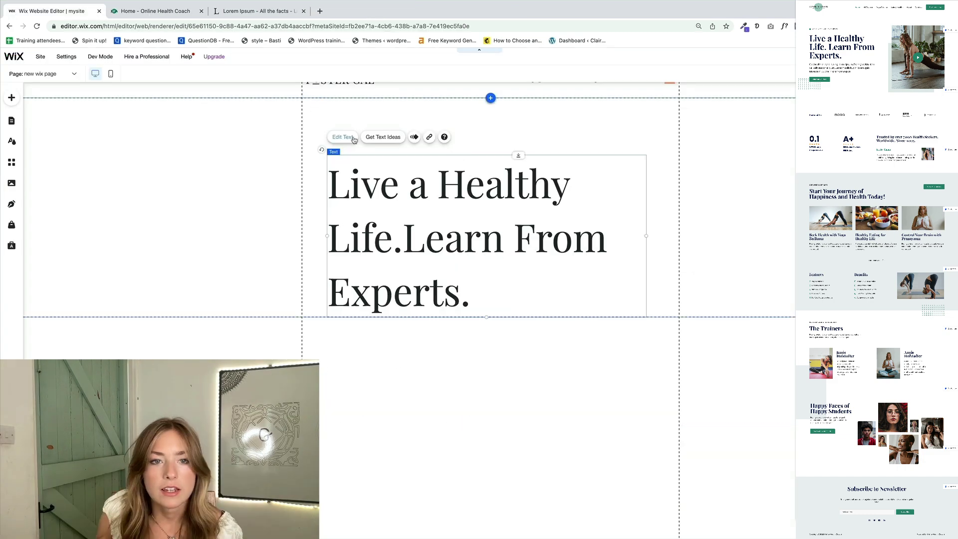
# - Reduce the hero heading's font size and make it bold
pyautogui.click(344, 136)
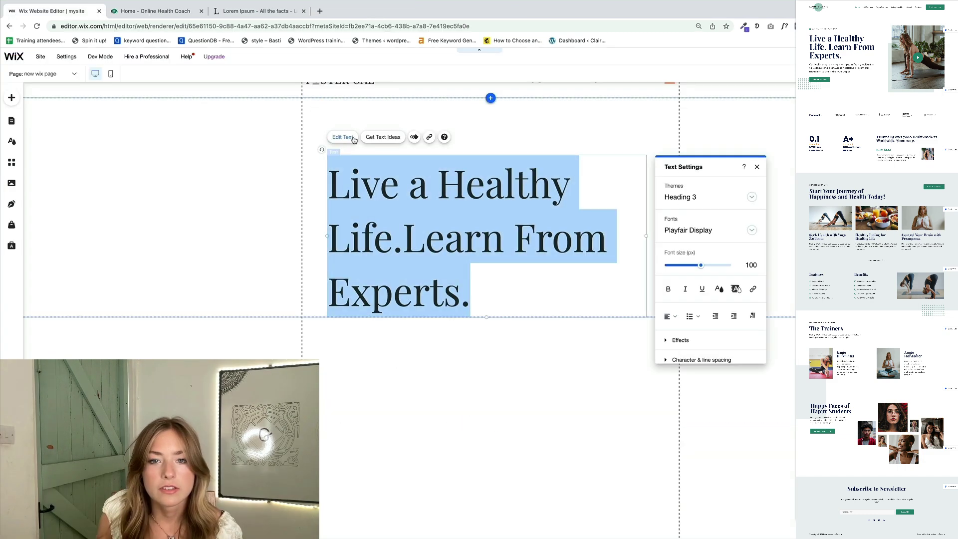
pyautogui.moveTo(703, 267); pyautogui.dragTo(691, 267)
pyautogui.click(667, 288)
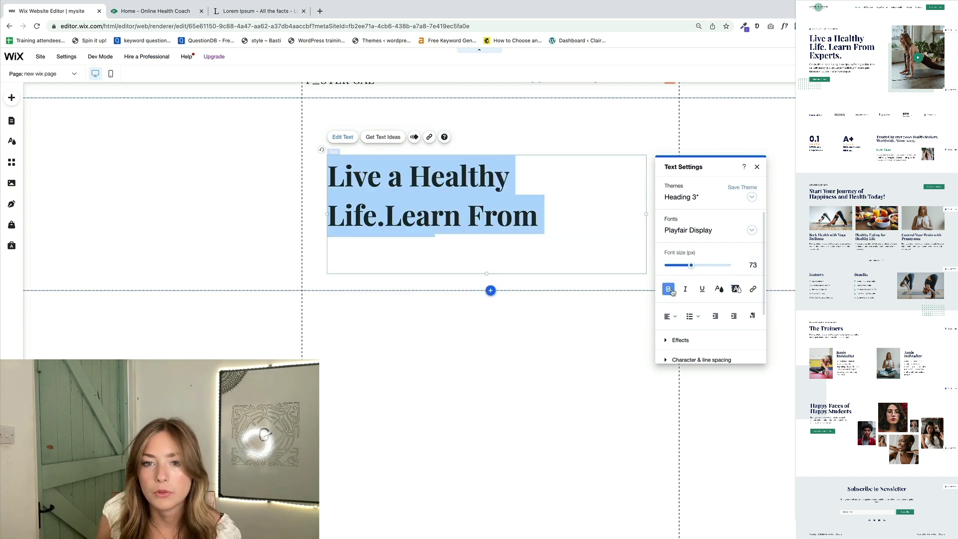
pyautogui.press('Escape')
pyautogui.scroll(1, 541, 280)
pyautogui.click(620, 359)
# - Add yoga-trainer.png to the page from My Image Uploads
pyautogui.click(11, 98)
pyautogui.moveTo(39, 141)
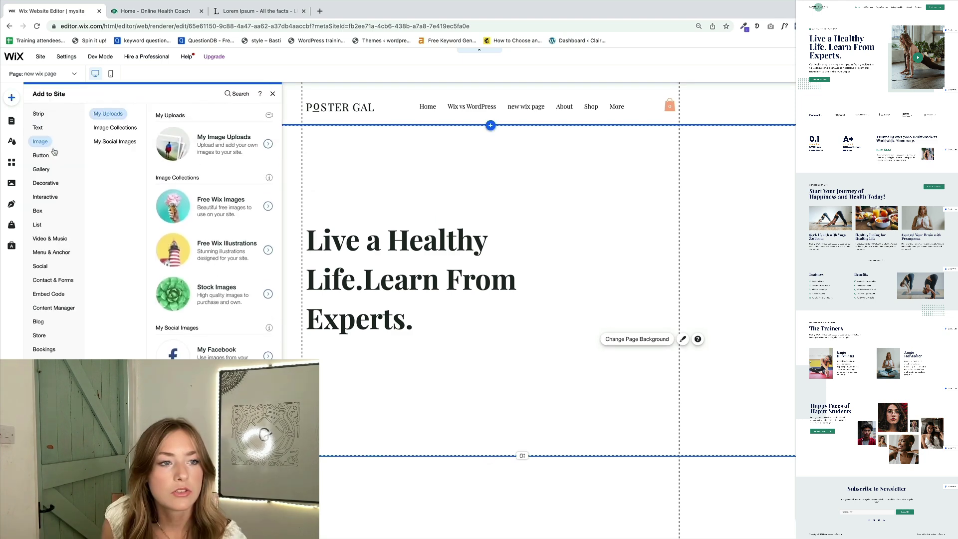
pyautogui.click(261, 145)
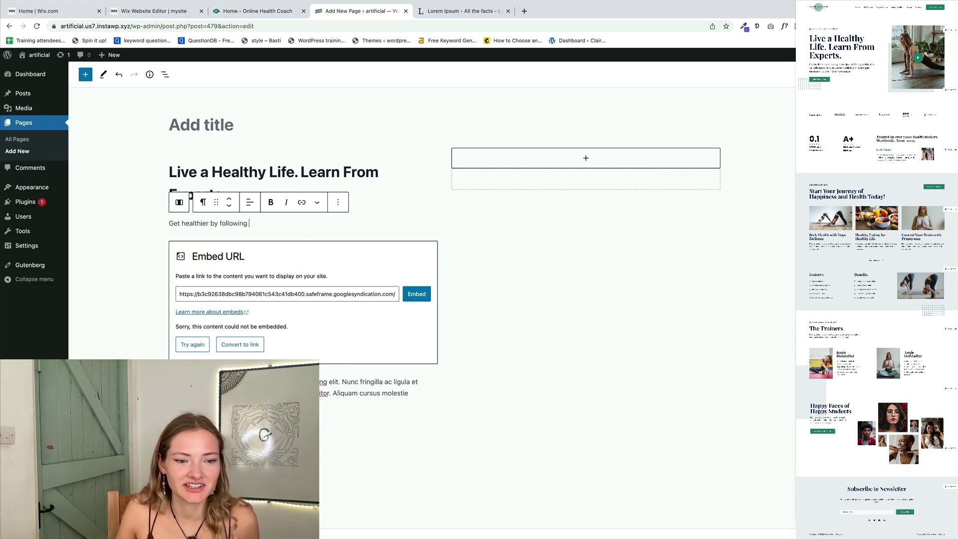
pyautogui.moveTo(413, 393); pyautogui.dragTo(284, 382)
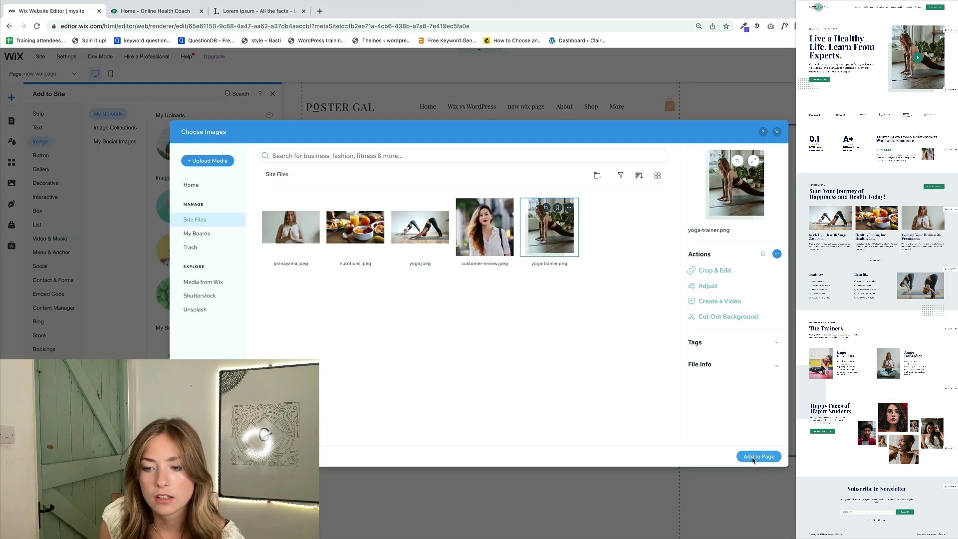
pyautogui.click(755, 456)
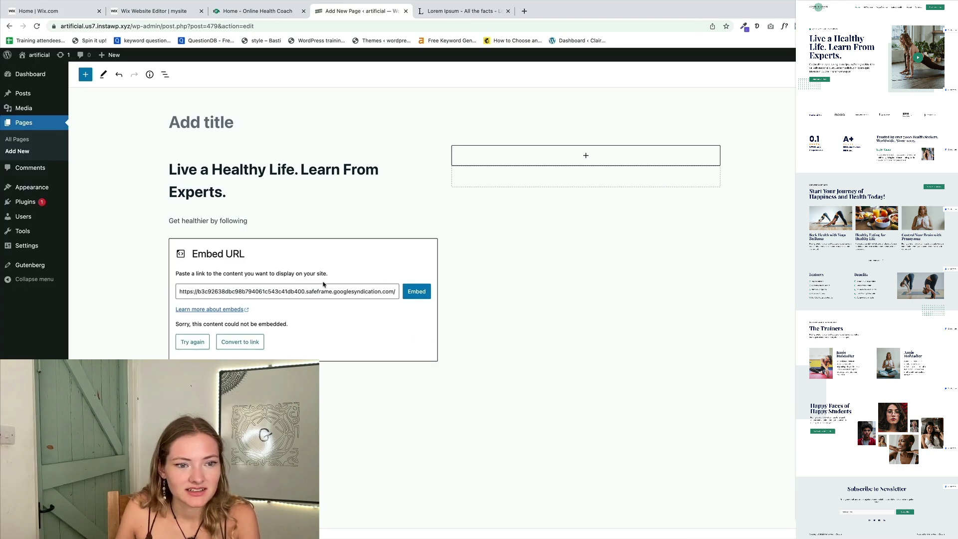
# - Convert the failed Gutenberg embed to a link and place the photo beside the heading
pyautogui.click(240, 341)
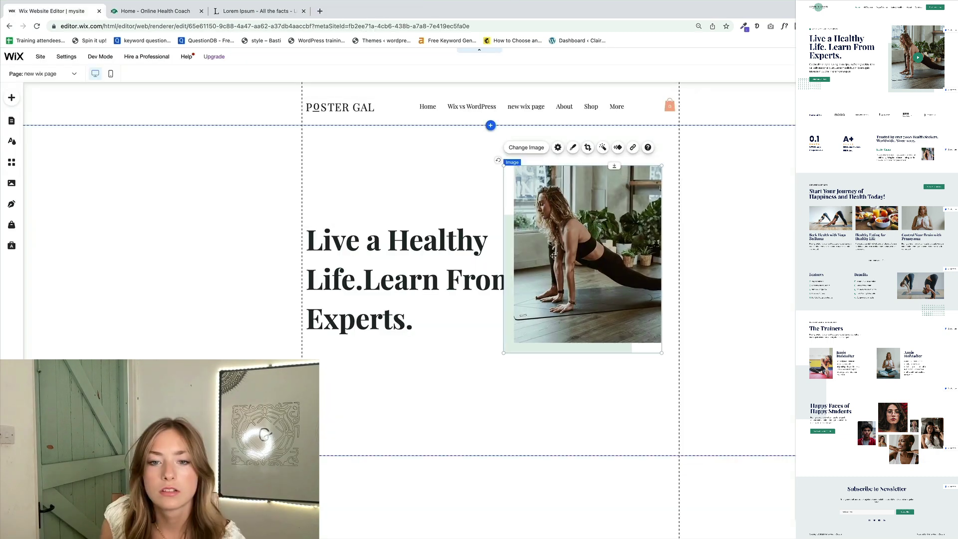
pyautogui.moveTo(558, 281); pyautogui.dragTo(556, 283)
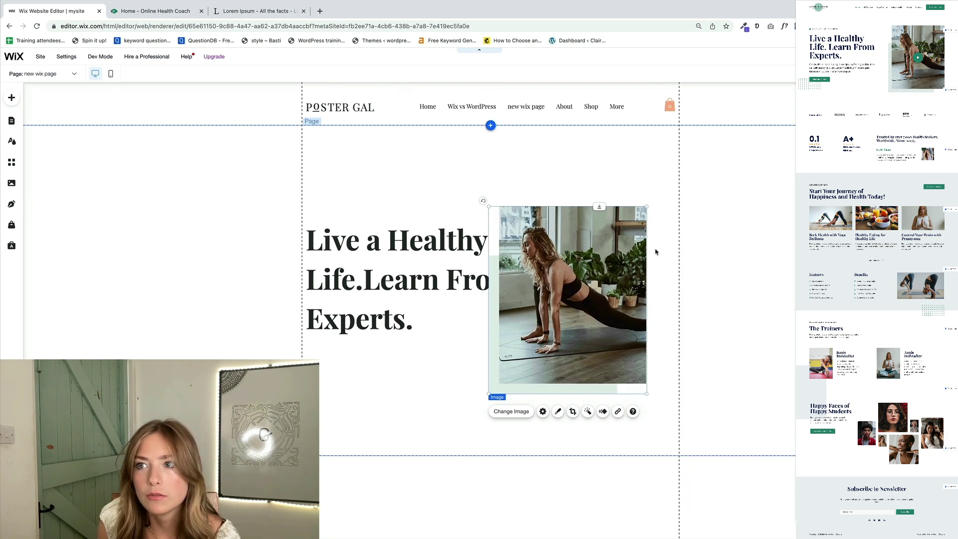
pyautogui.click(682, 161)
pyautogui.click(504, 306)
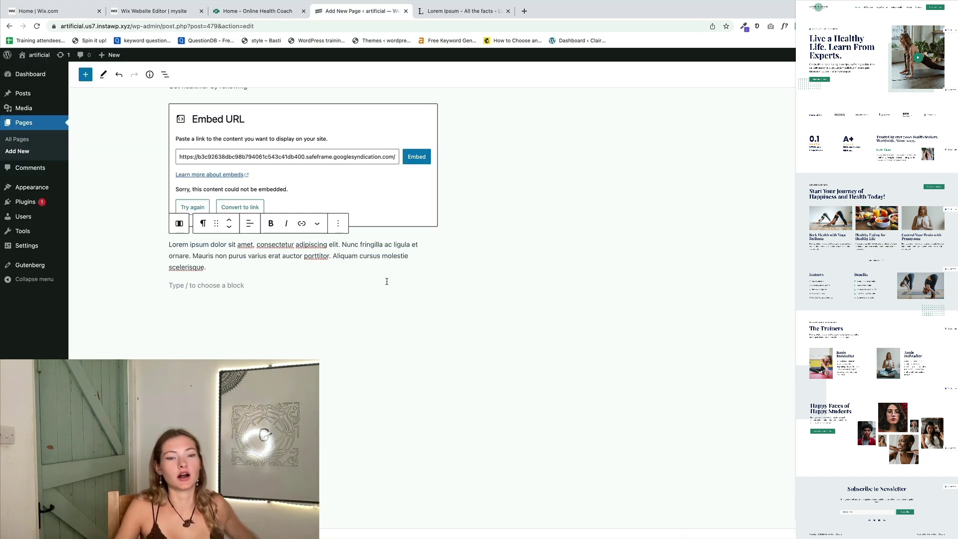
pyautogui.scroll(3, 387, 280)
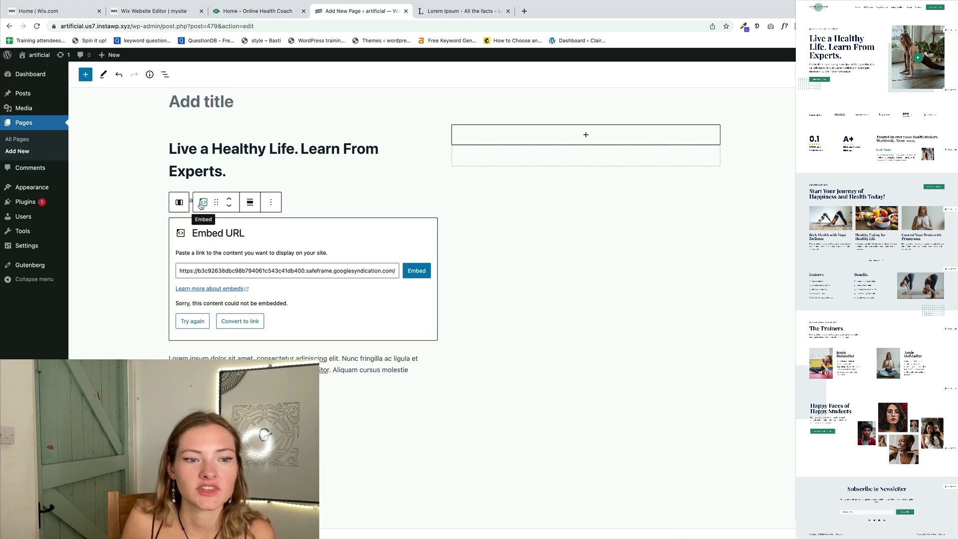
pyautogui.tripleClick(292, 359)
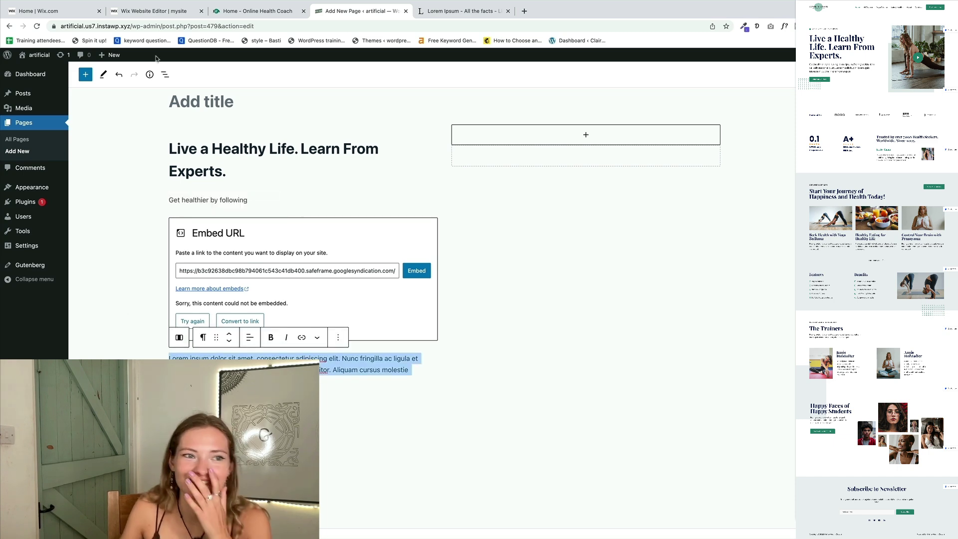
pyautogui.scroll(5, 128, 81)
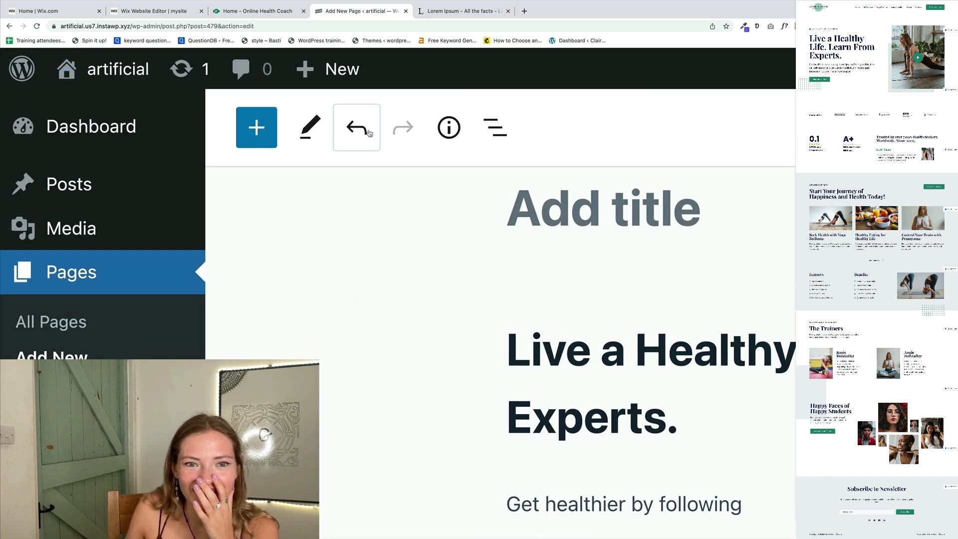
pyautogui.scroll(-3, 367, 133)
pyautogui.scroll(-5, 369, 129)
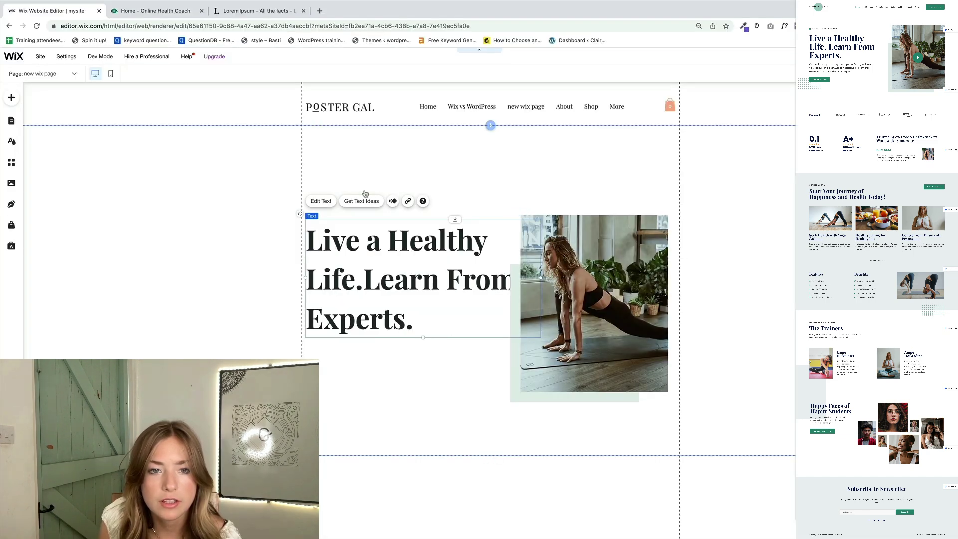
# - Add a video-icon image button just above the hero heading
pyautogui.click(11, 98)
pyautogui.click(40, 154)
pyautogui.scroll(-1, 161, 189)
pyautogui.scroll(-3, 218, 225)
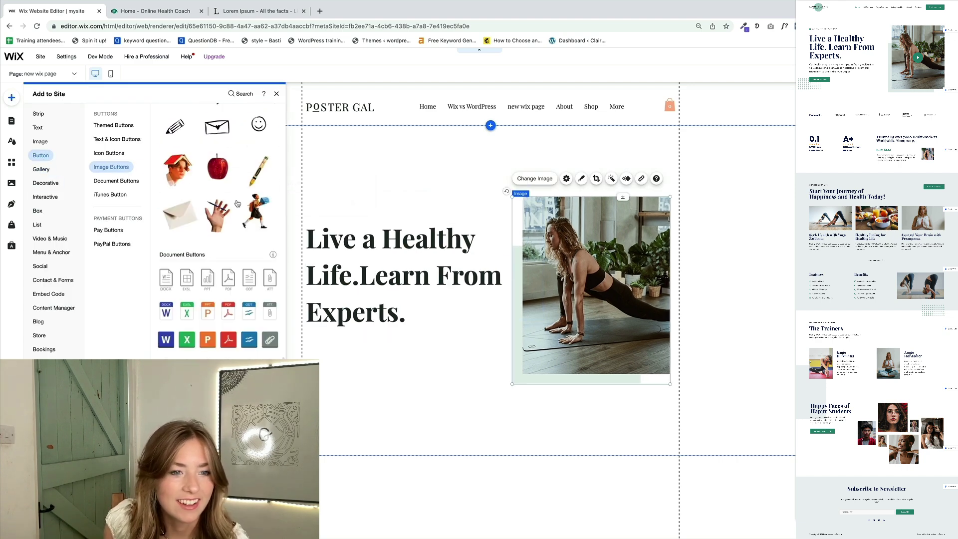
pyautogui.scroll(2, 225, 217)
pyautogui.scroll(1, 234, 204)
pyautogui.moveTo(234, 204); pyautogui.dragTo(321, 207)
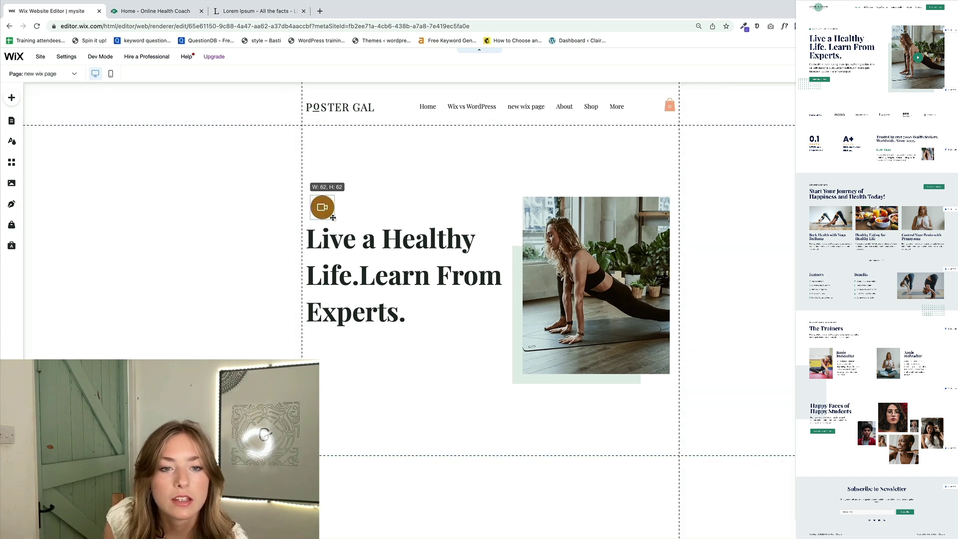
# - Adjust the icon button's background fill colour through Customize Design
pyautogui.click(389, 192)
pyautogui.click(386, 410)
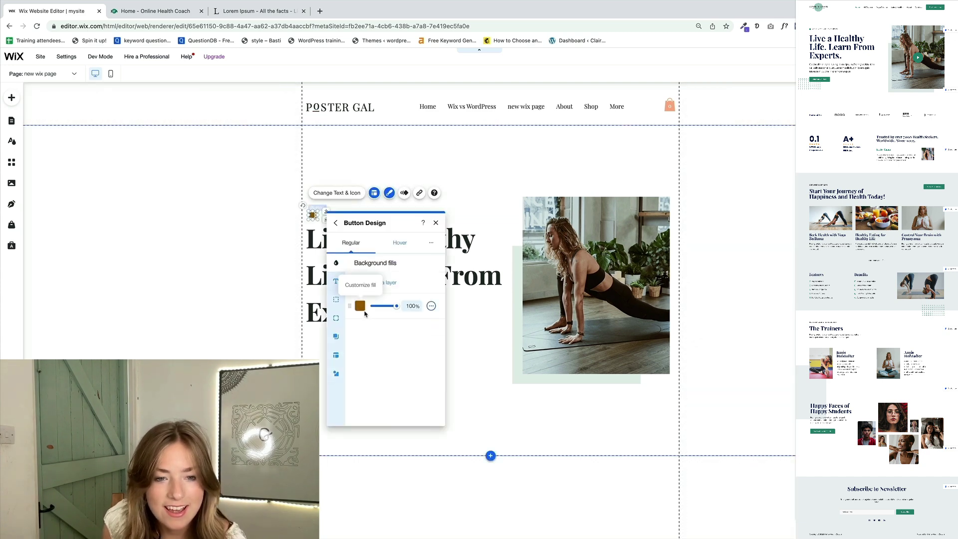
pyautogui.click(360, 306)
pyautogui.click(488, 204)
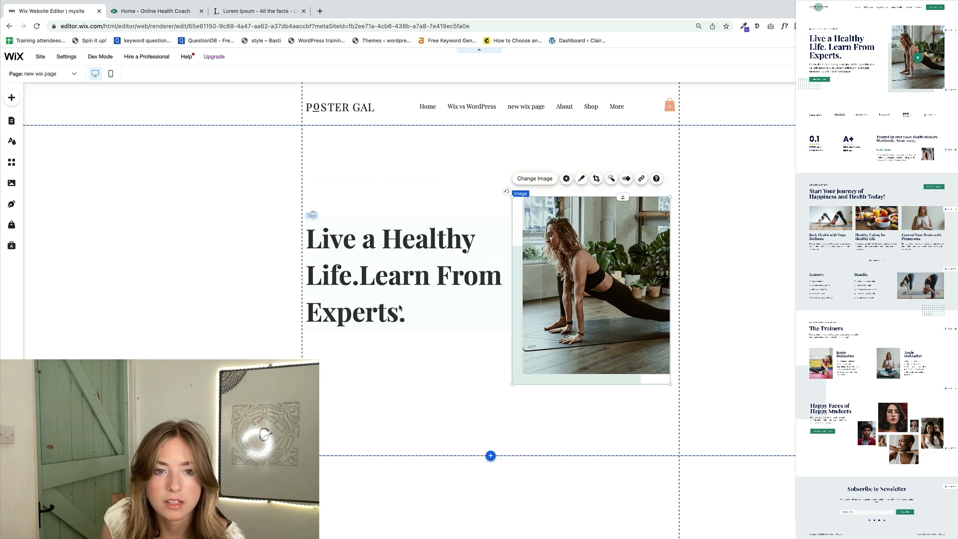
pyautogui.click(11, 98)
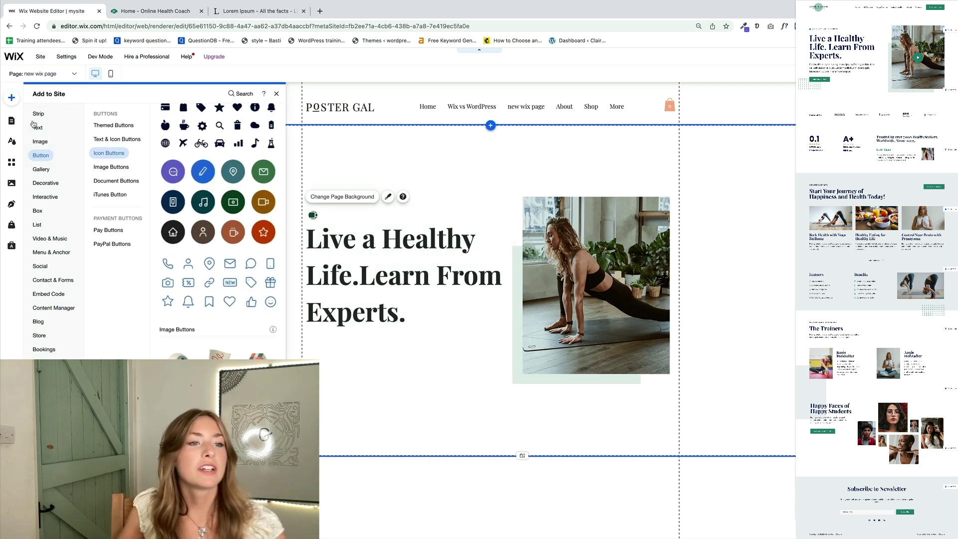
pyautogui.click(38, 128)
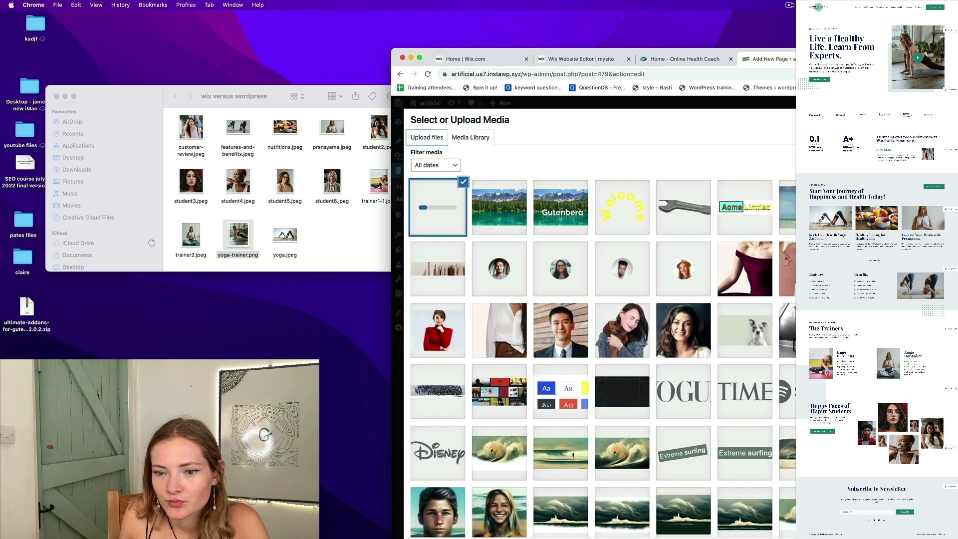
# - Upload the yoga photo into the hero and insert a three-column block
pyautogui.moveTo(783, 268); pyautogui.dragTo(476, 207)
pyautogui.scroll(1, 500, 297)
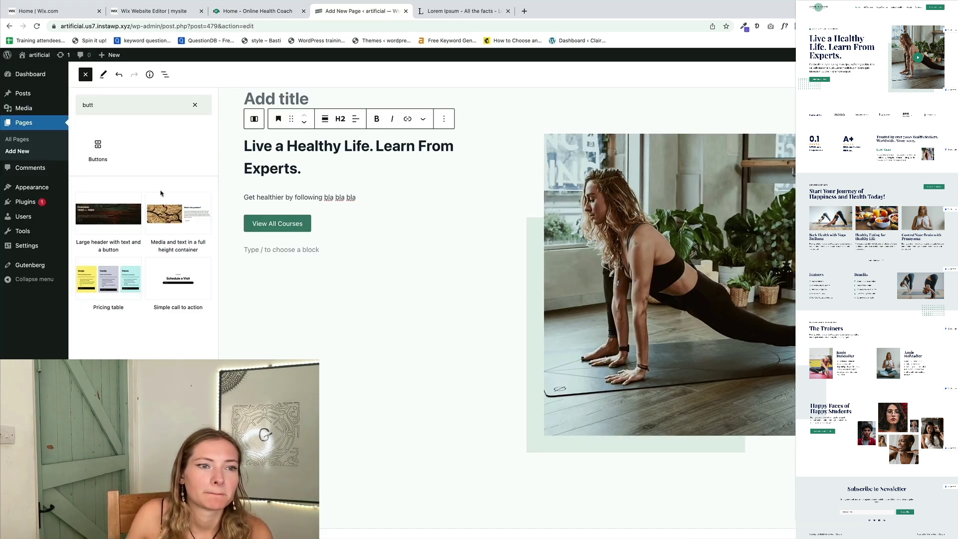
pyautogui.scroll(-3, 599, 305)
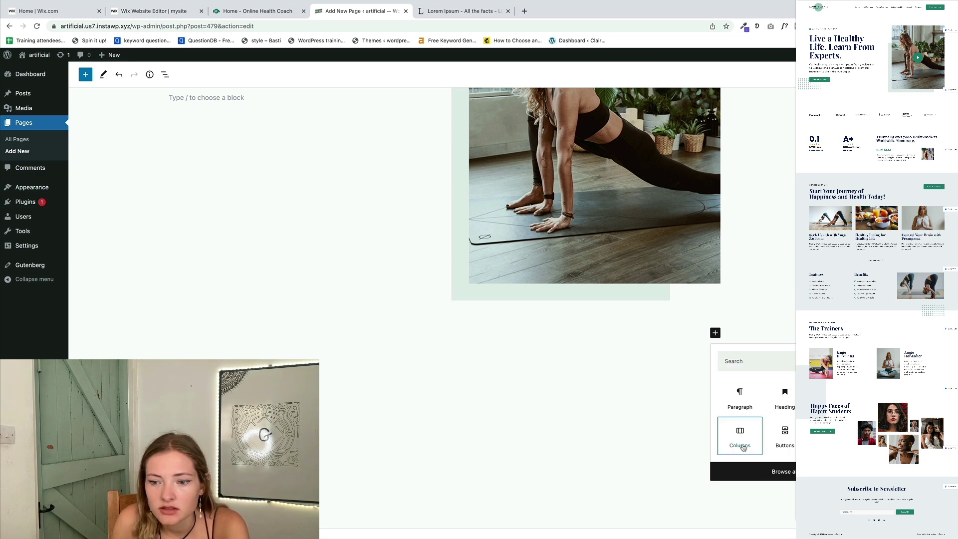
pyautogui.click(740, 442)
pyautogui.click(353, 391)
# - Split each of the three columns into two nested columns for the logo row
pyautogui.click(302, 339)
pyautogui.click(225, 404)
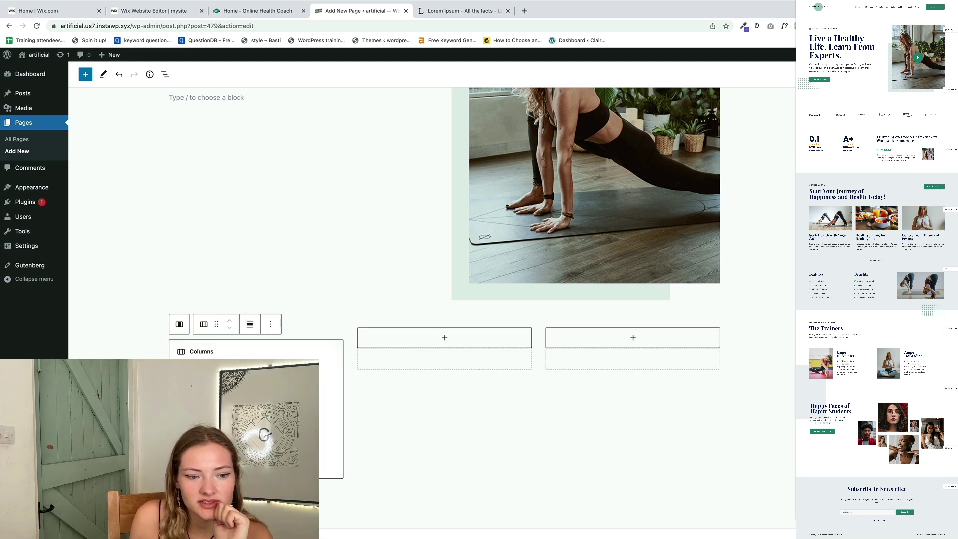
pyautogui.click(194, 393)
pyautogui.click(443, 338)
pyautogui.click(397, 442)
pyautogui.click(381, 387)
pyautogui.click(616, 396)
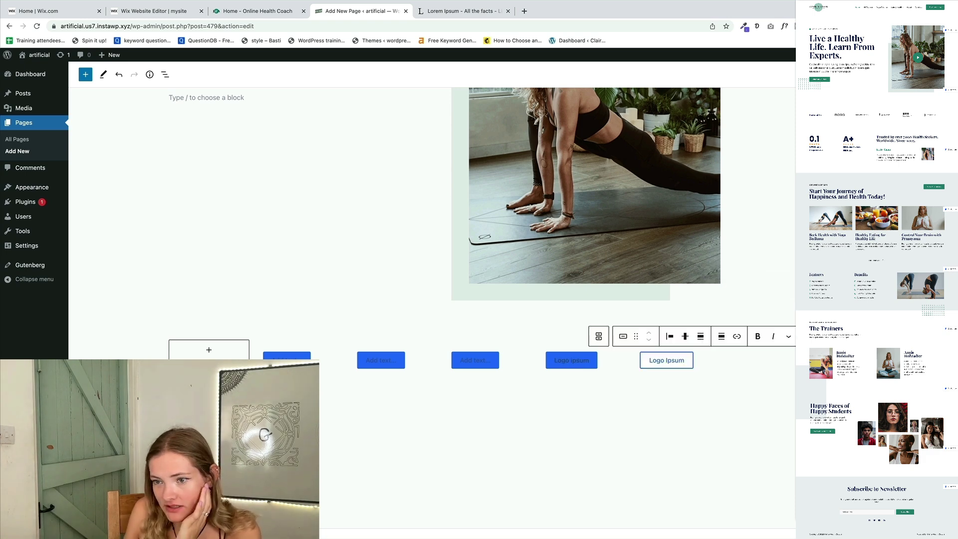
# - Remove the green fill from the Logo Ipsum buttons and enlarge the hero heading
pyautogui.click(731, 337)
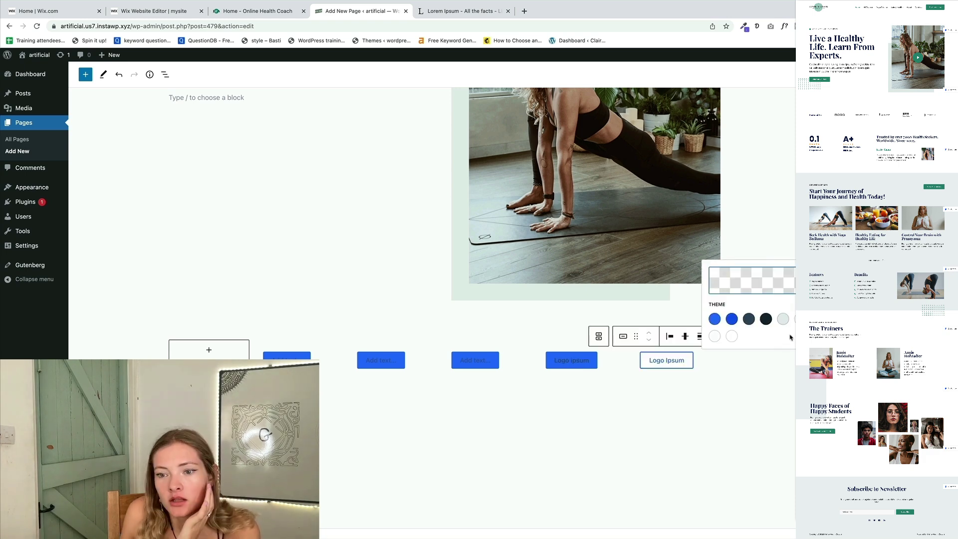
pyautogui.click(760, 279)
pyautogui.press('Escape')
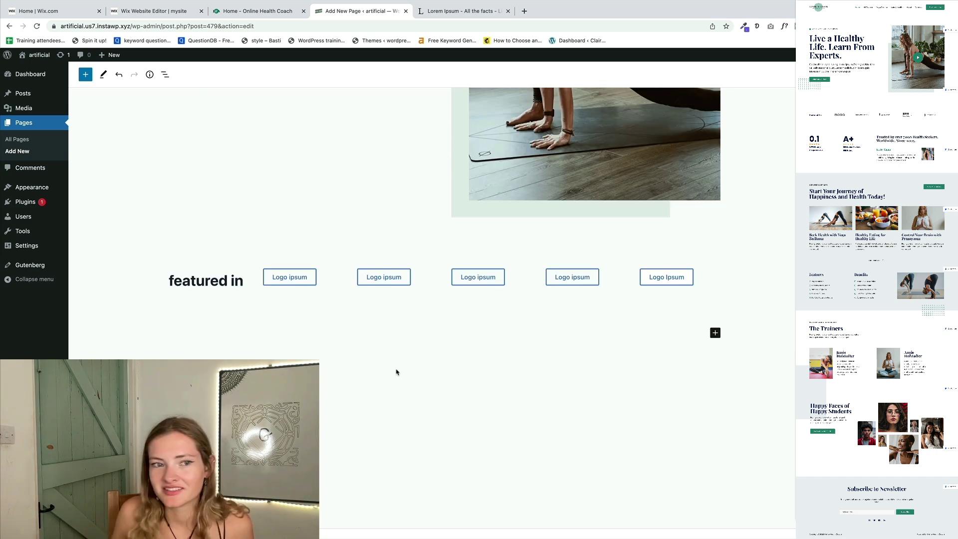
pyautogui.scroll(3, 397, 372)
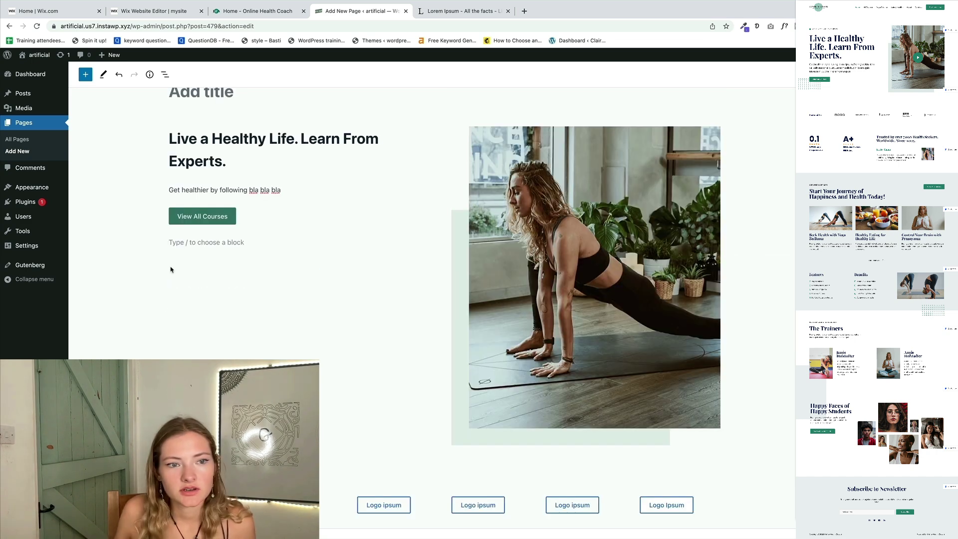
pyautogui.click(270, 150)
pyautogui.click(484, 202)
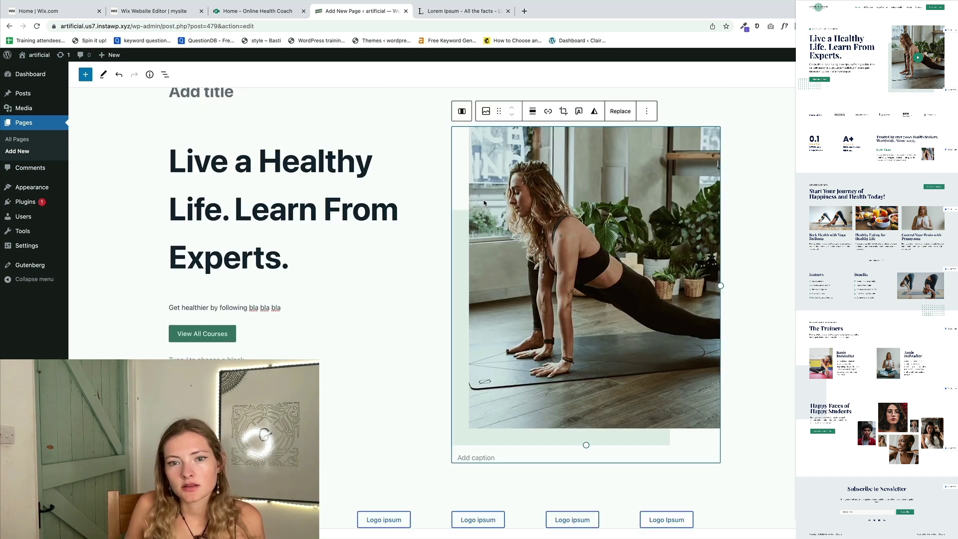
pyautogui.write(', worldwide. Since 2005.')
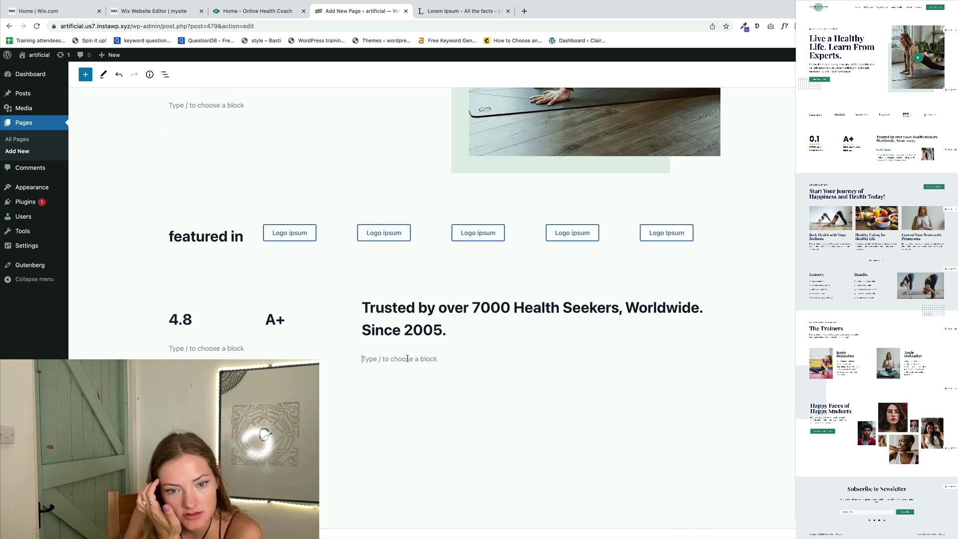
# - Add a 66/33 Columns block below the stats row
pyautogui.click(85, 74)
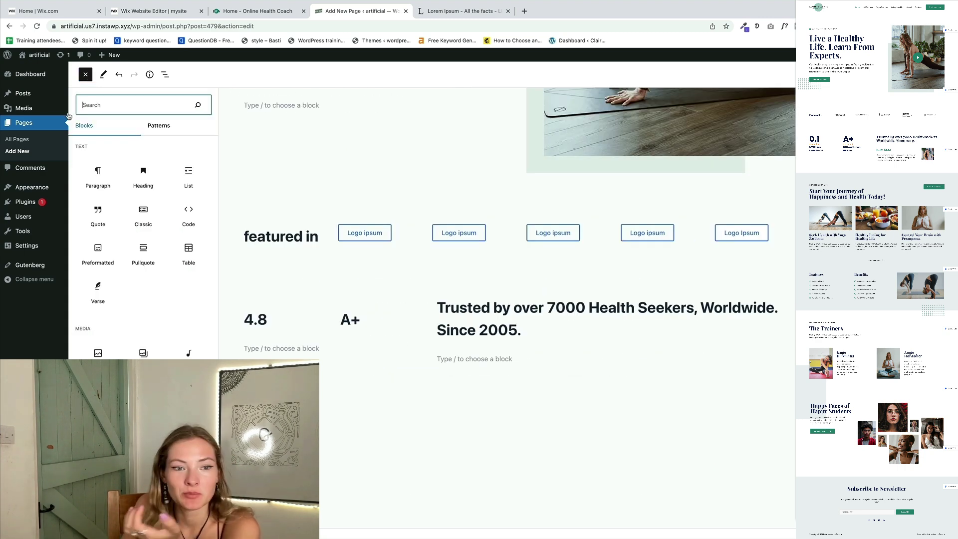
pyautogui.scroll(-3, 191, 229)
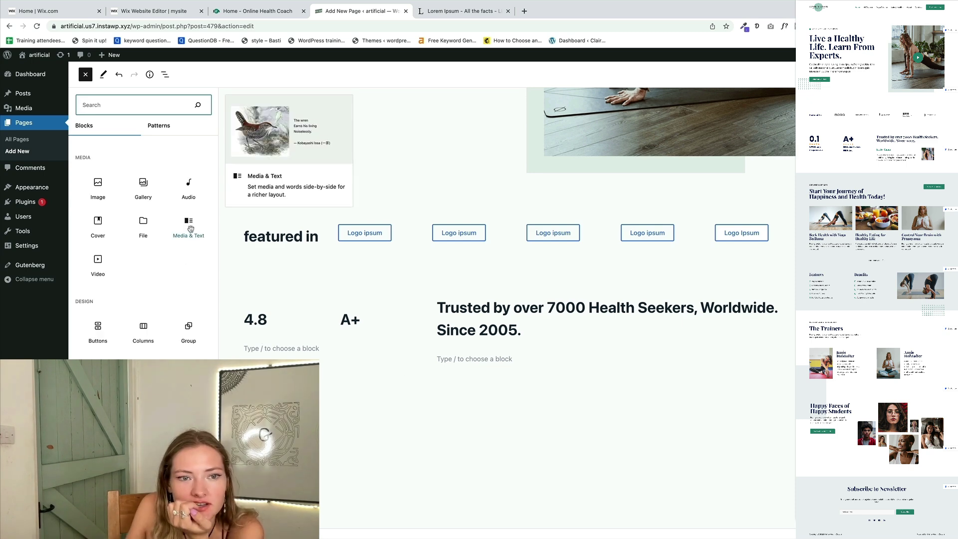
pyautogui.click(537, 371)
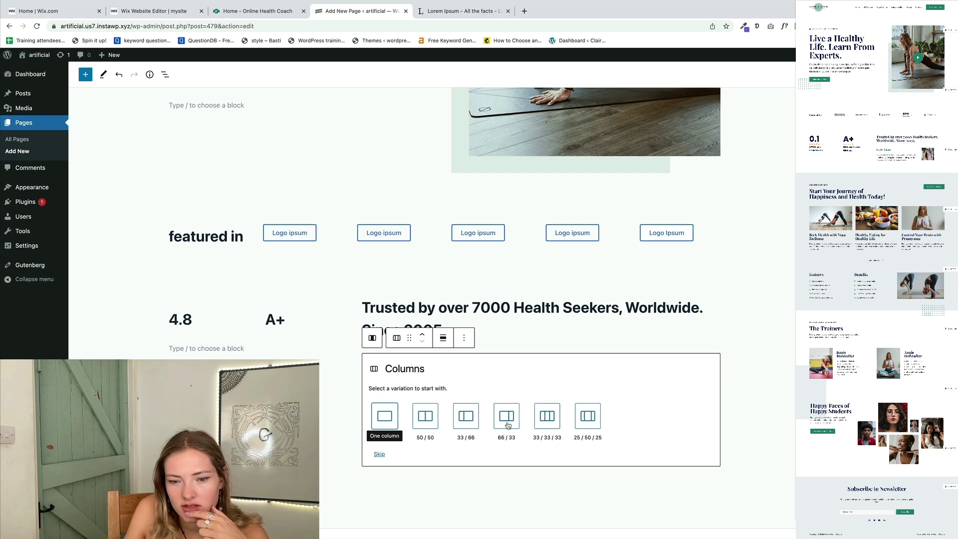
pyautogui.click(508, 425)
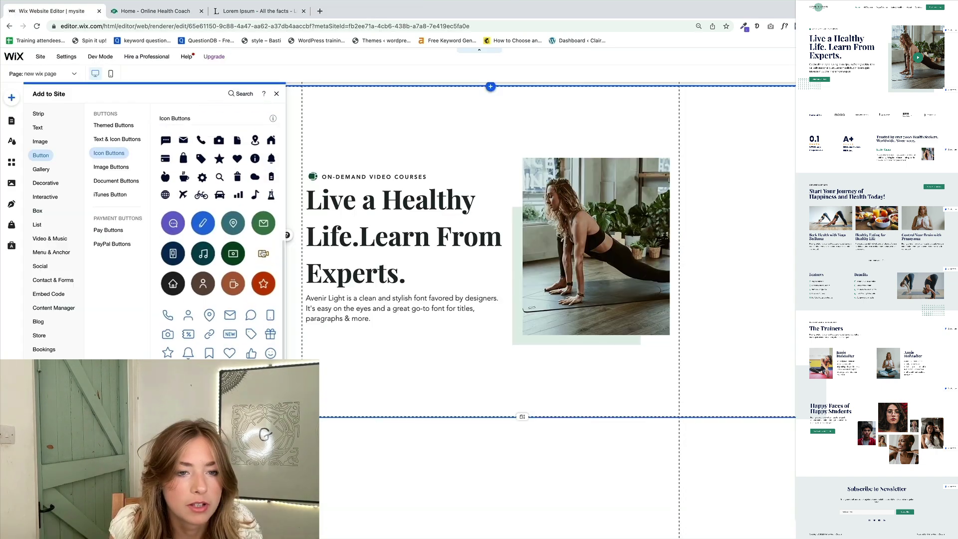
# - Add a text button under the hero paragraph reading 'View All Courses'
pyautogui.click(263, 253)
pyautogui.scroll(-1, 490, 309)
pyautogui.moveTo(490, 309); pyautogui.dragTo(598, 173)
pyautogui.scroll(2, 567, 402)
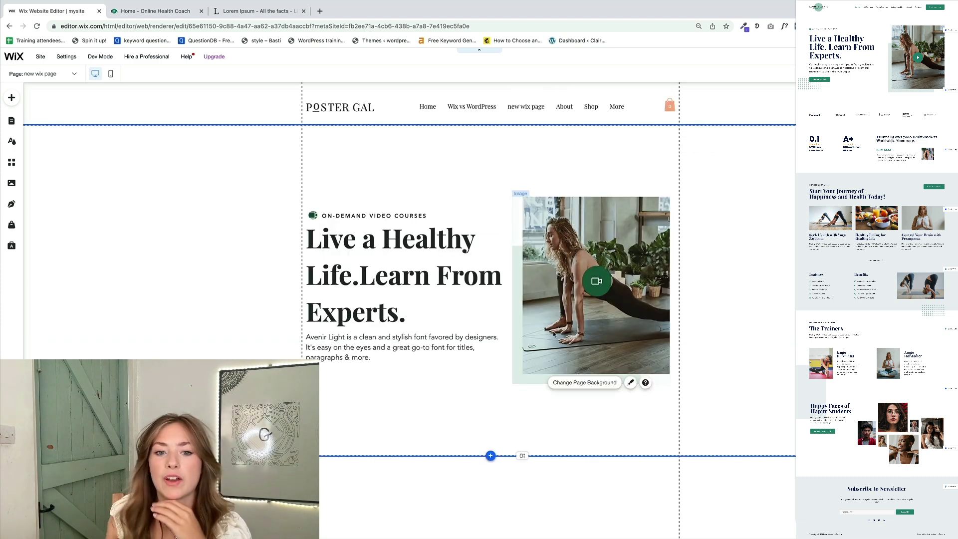
pyautogui.scroll(-1, 474, 280)
pyautogui.scroll(-1, 476, 284)
pyautogui.click(12, 97)
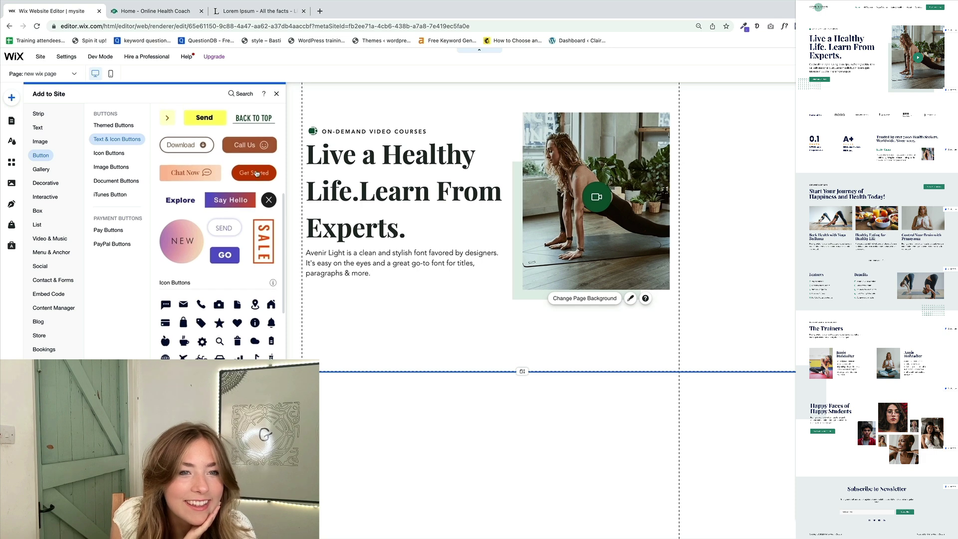
pyautogui.scroll(3, 255, 173)
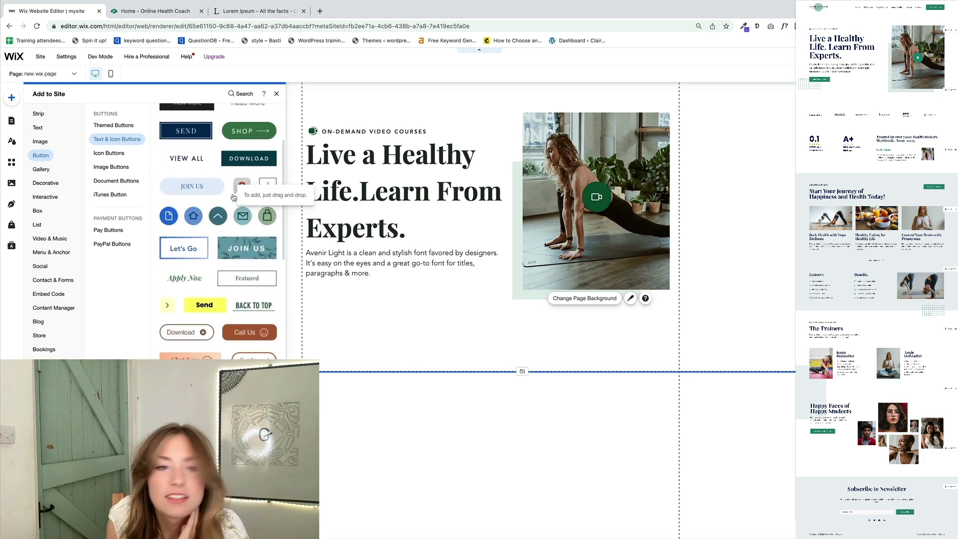
pyautogui.scroll(2, 234, 197)
pyautogui.click(234, 197)
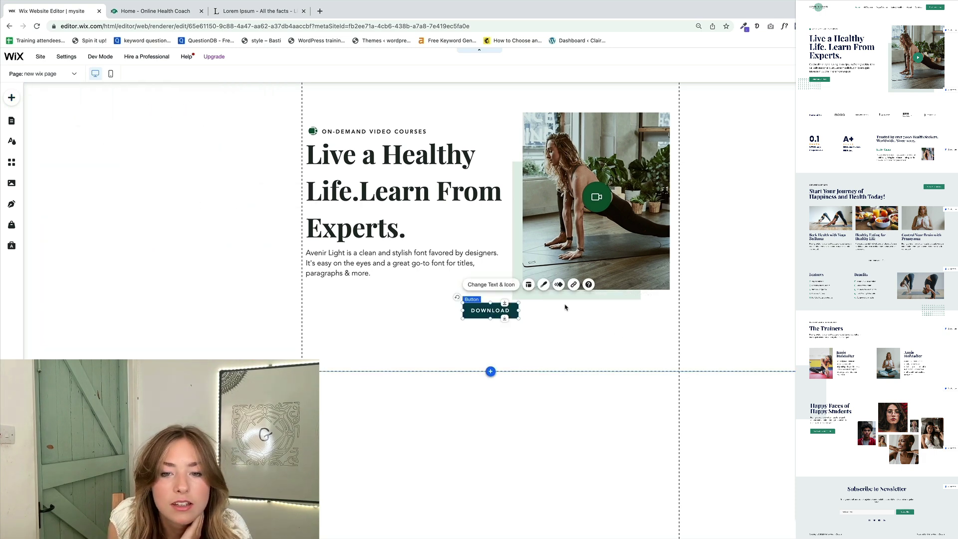
pyautogui.click(493, 285)
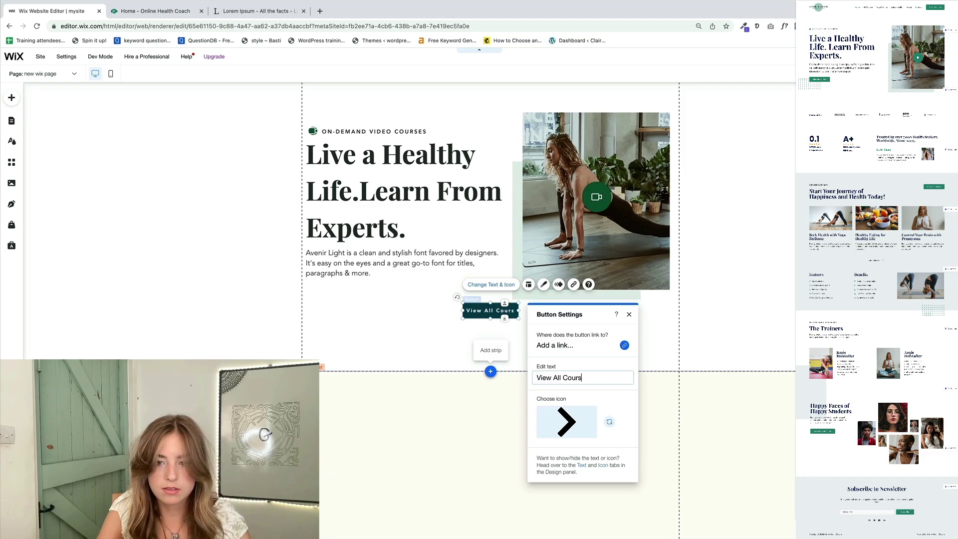
pyautogui.write('es')
pyautogui.click(543, 285)
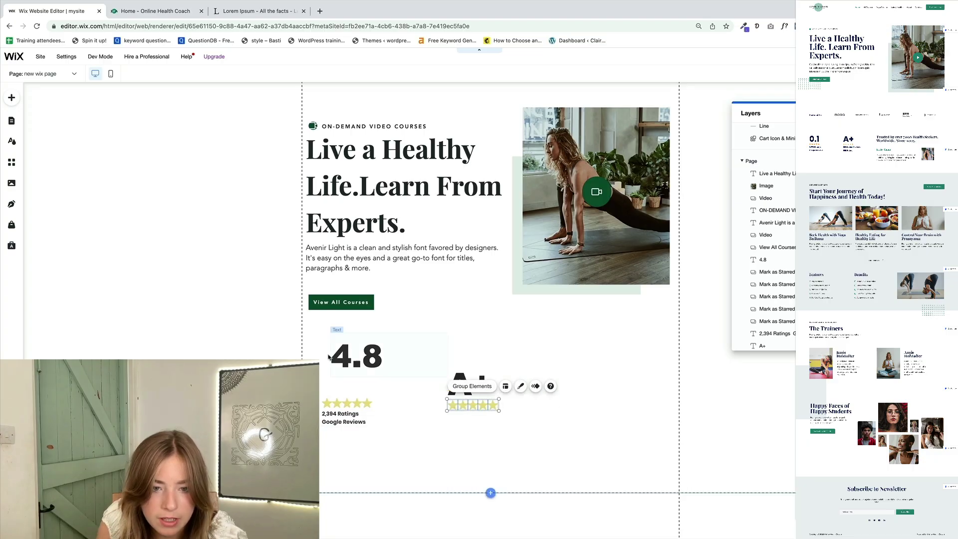
# - Line up the stars and '125 Student Ratings' text under the A+ rating
pyautogui.moveTo(472, 405); pyautogui.dragTo(462, 408)
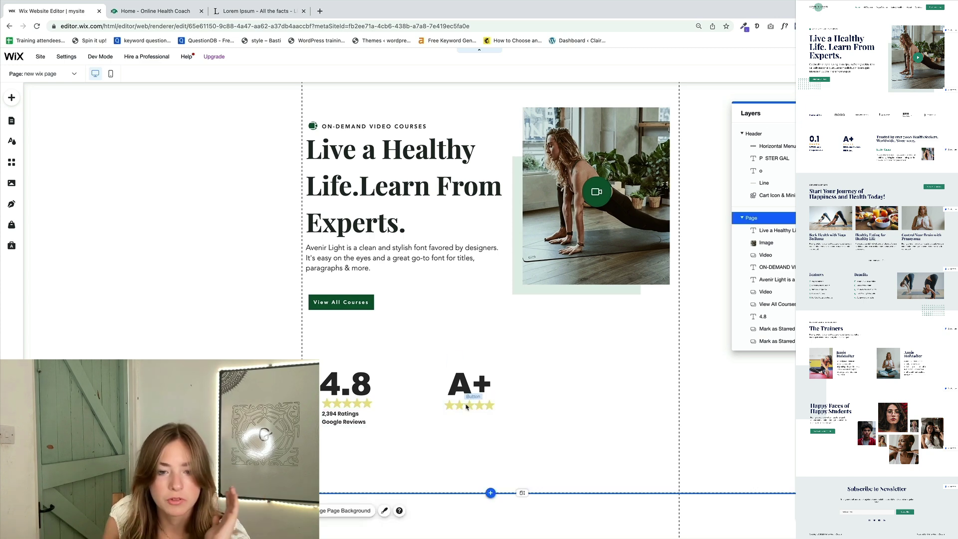
pyautogui.moveTo(473, 331); pyautogui.dragTo(472, 402)
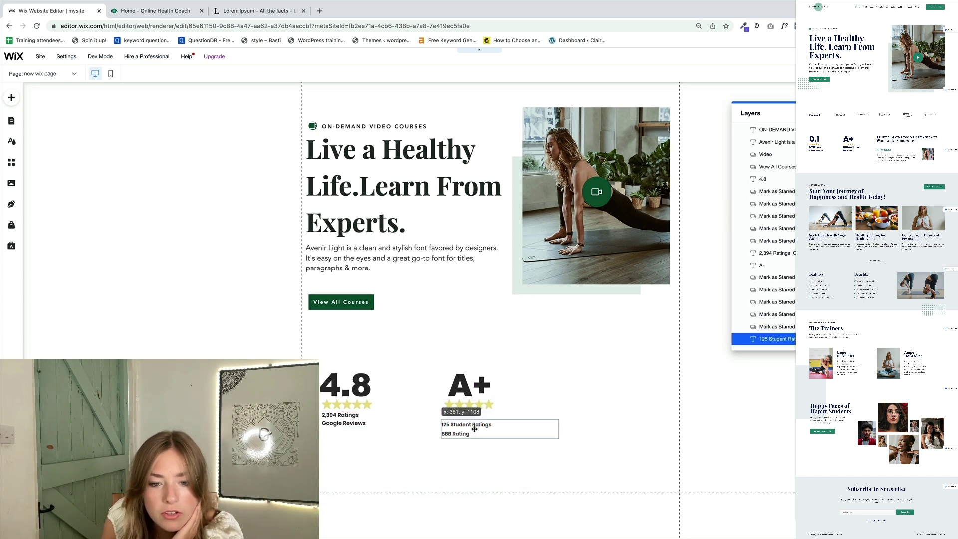
pyautogui.moveTo(488, 436); pyautogui.dragTo(489, 437)
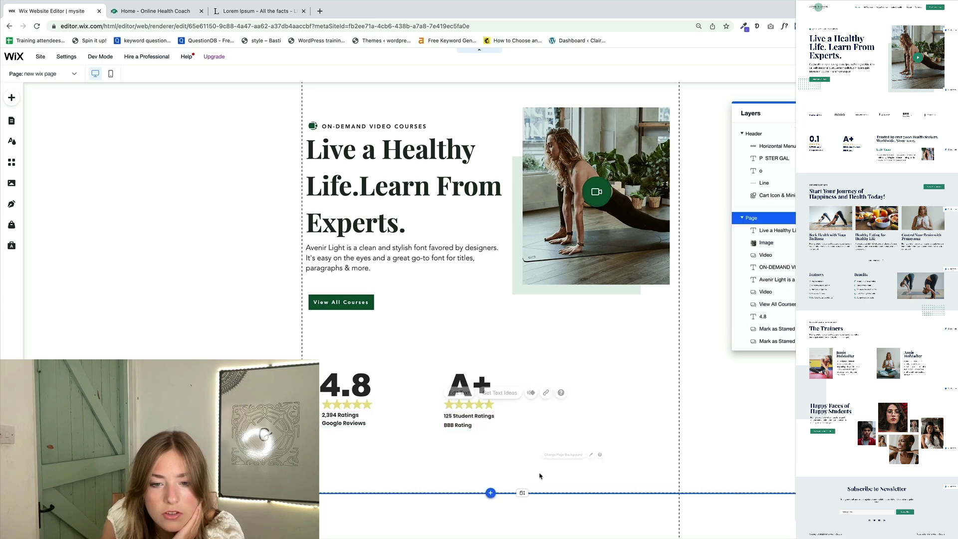
# - Add paragraph captions under the journey photos, e.g. 'Seek Health with Yoga Sadhana'
pyautogui.click(13, 100)
pyautogui.click(101, 141)
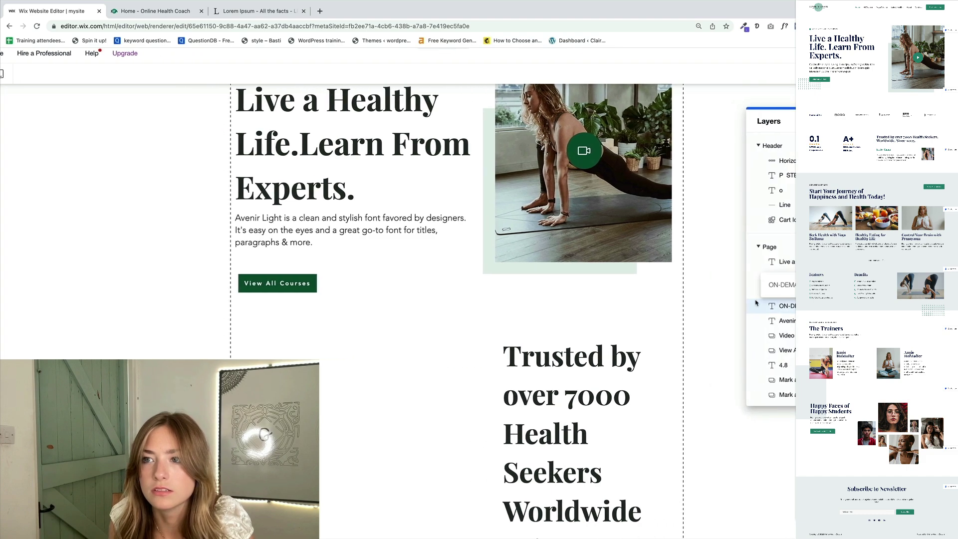
pyautogui.scroll(-2, 686, 315)
pyautogui.click(686, 314)
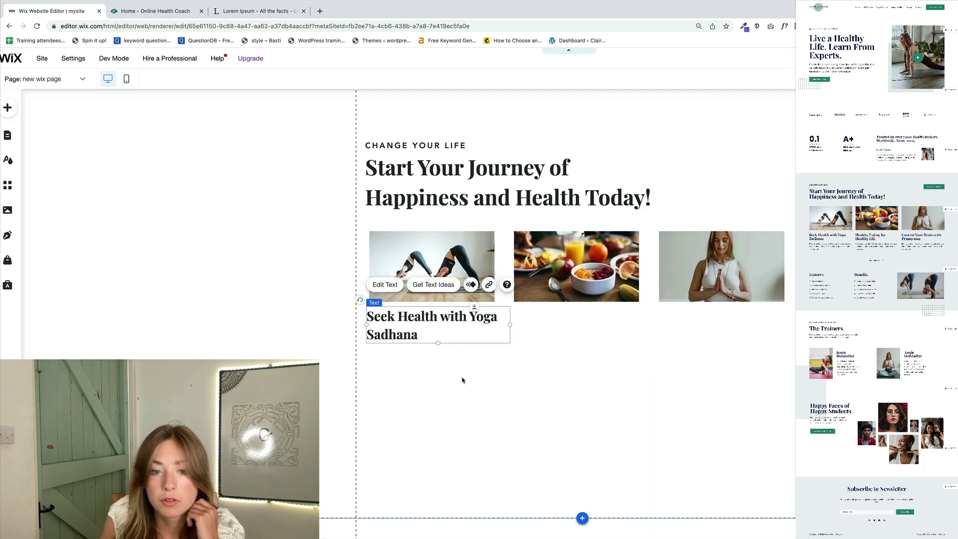
pyautogui.click(539, 368)
pyautogui.write('Healthy Eating for Healthy Life')
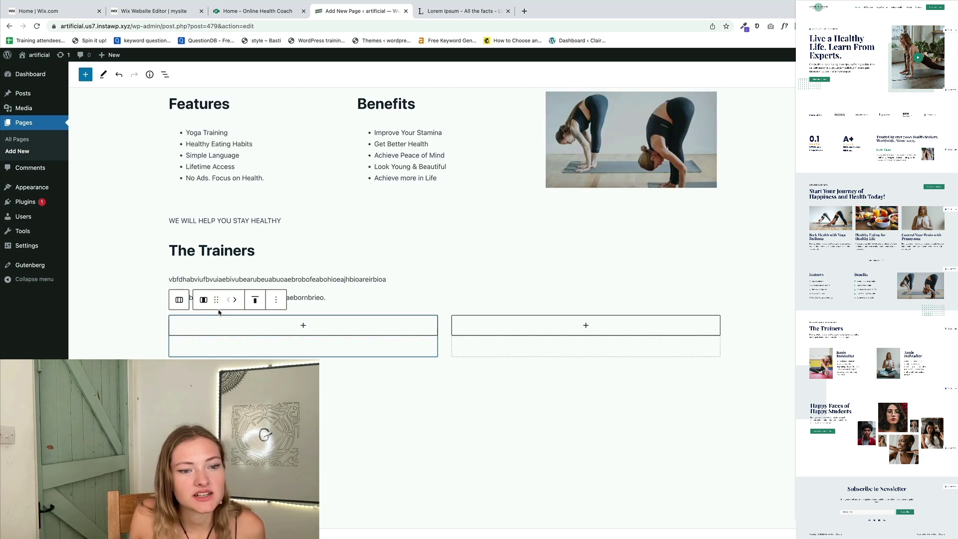
# - Add Media & Text blocks to both trainer columns, the second with the meditating photo
pyautogui.click(196, 326)
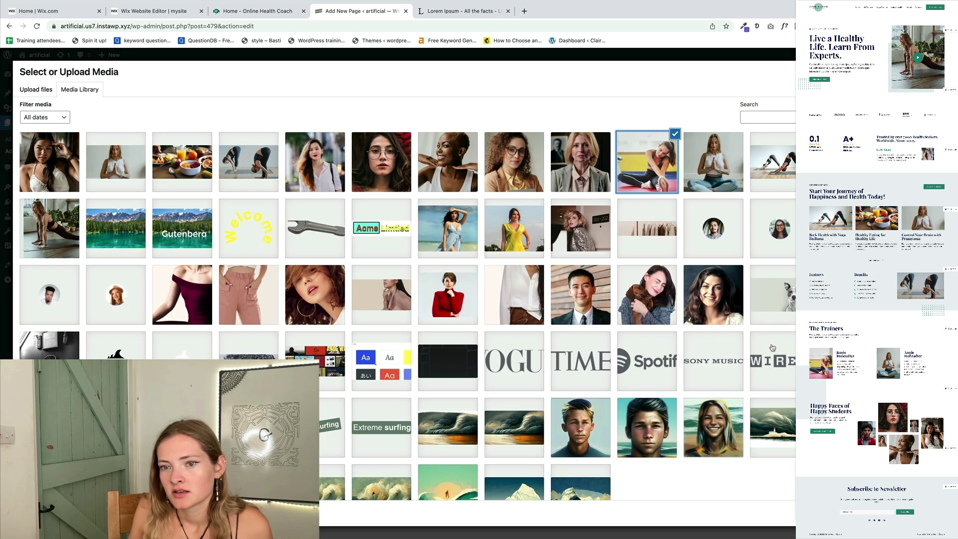
pyautogui.press('Escape')
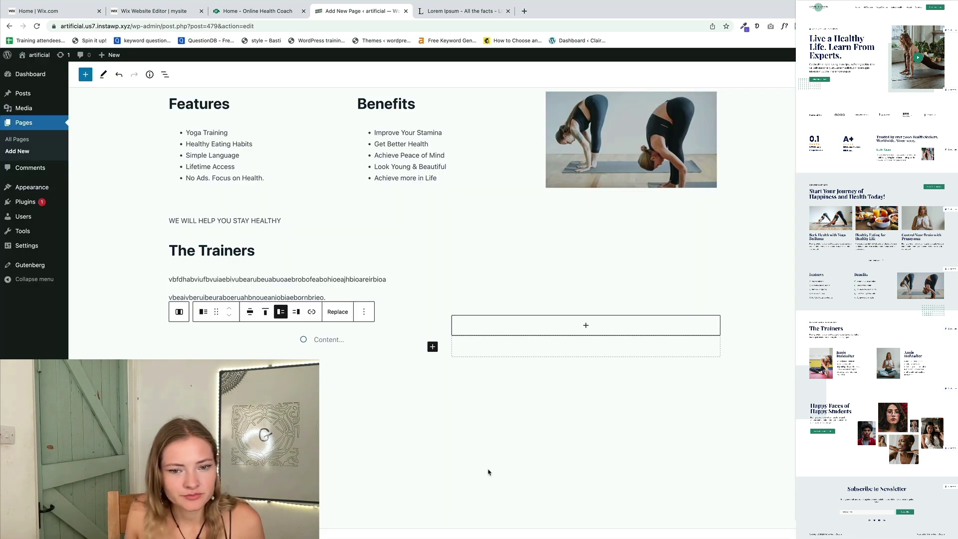
pyautogui.click(584, 325)
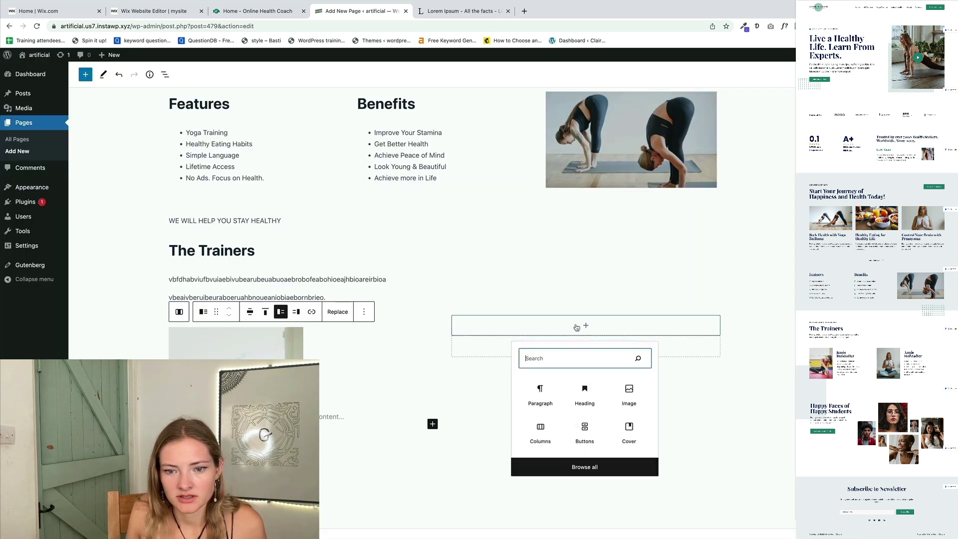
pyautogui.click(626, 449)
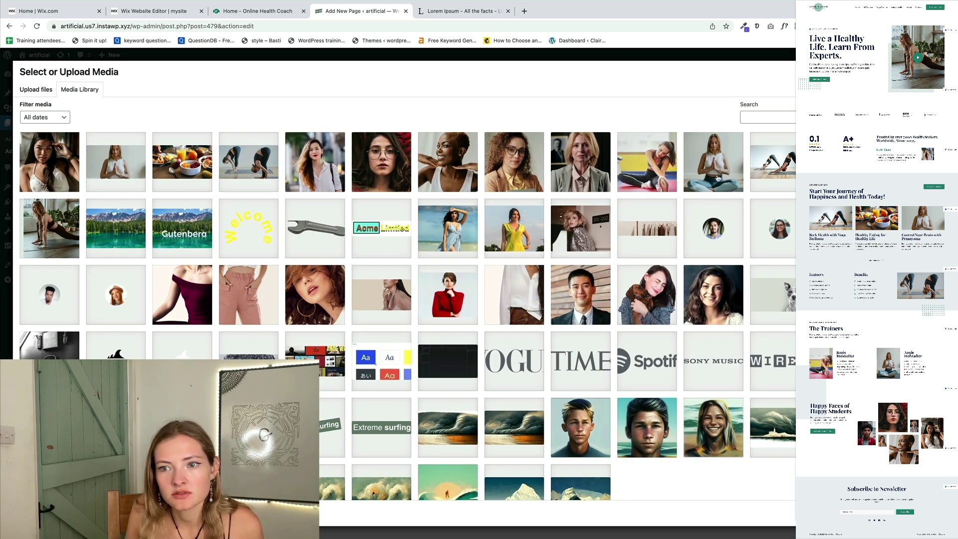
pyautogui.click(778, 514)
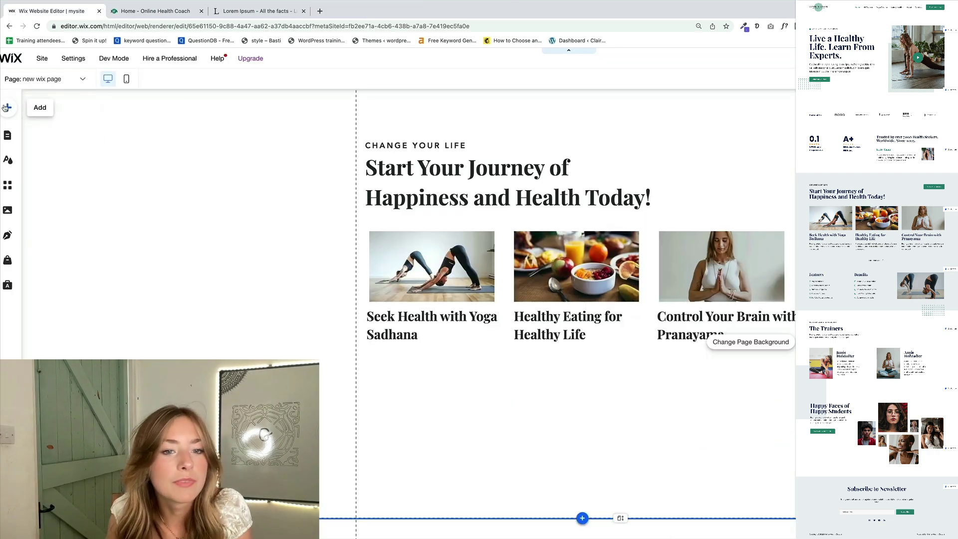
pyautogui.click(7, 107)
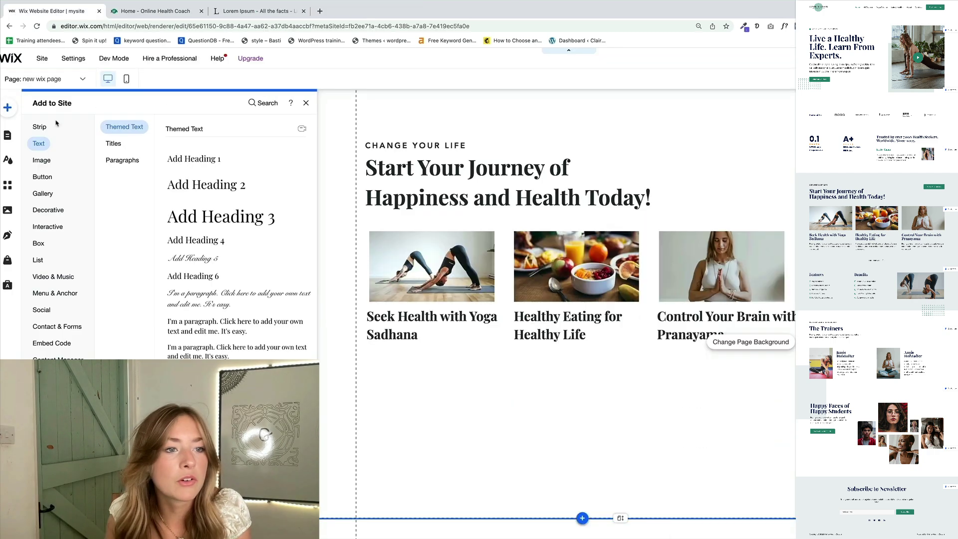
pyautogui.click(41, 159)
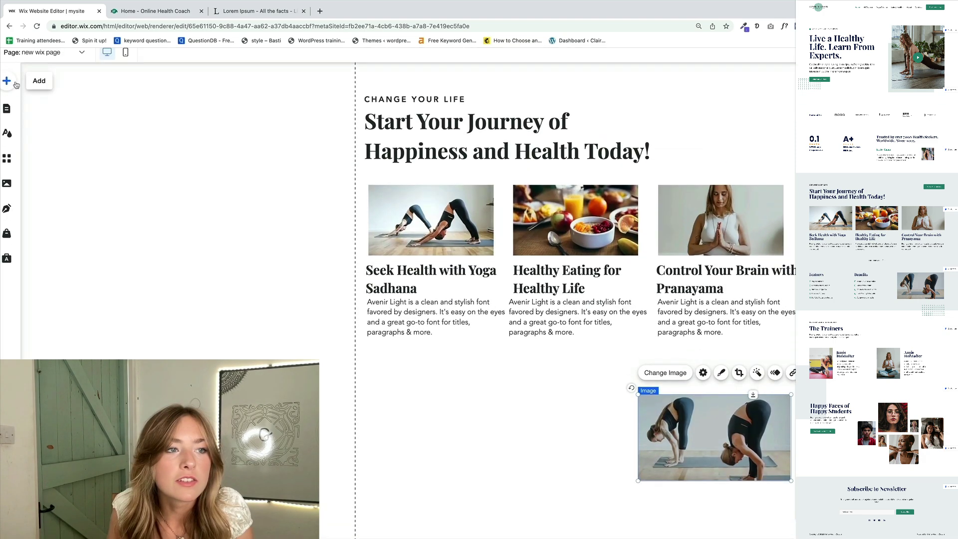
pyautogui.click(9, 81)
pyautogui.click(38, 117)
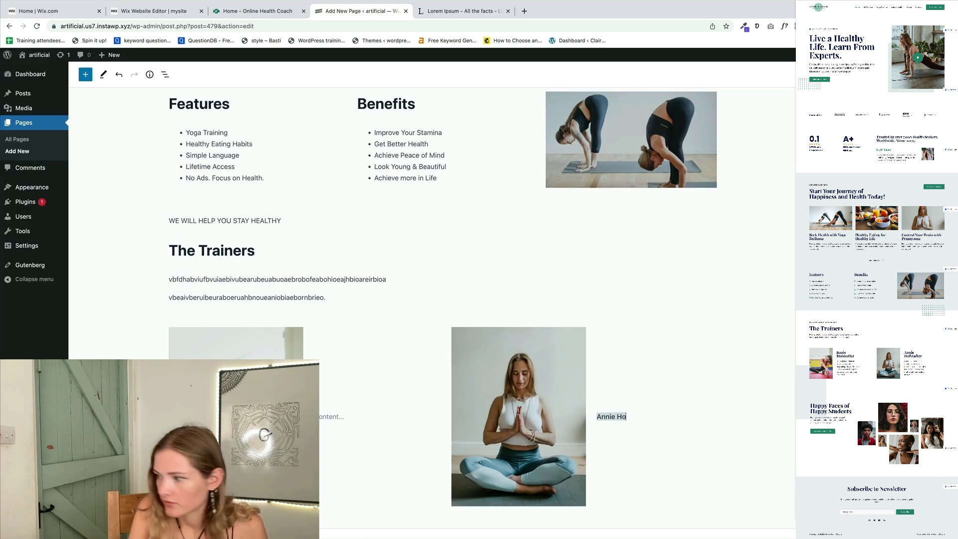
pyautogui.write('fstadter')
pyautogui.press('Return')
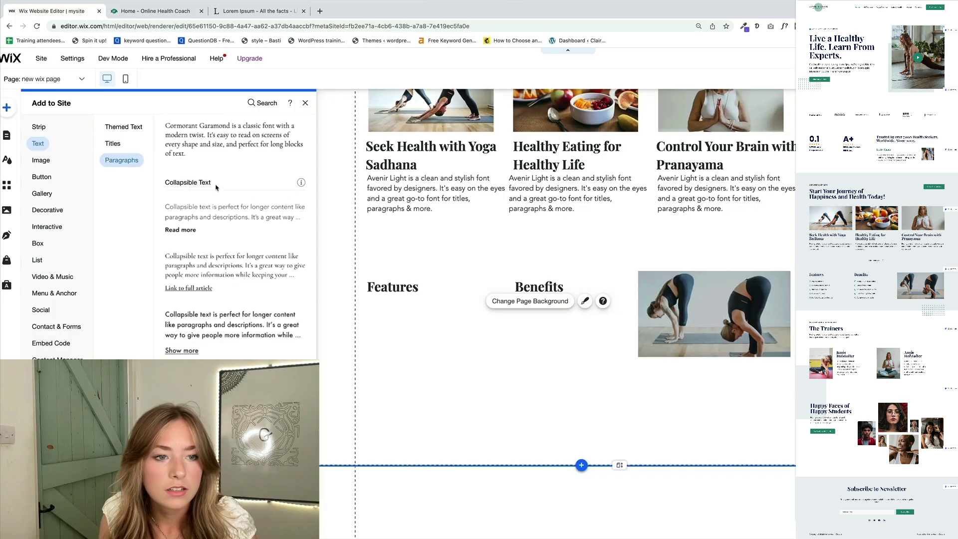
pyautogui.scroll(2, 216, 187)
pyautogui.scroll(1, 215, 187)
pyautogui.scroll(1, 215, 187)
pyautogui.scroll(1, 216, 187)
pyautogui.scroll(1, 215, 188)
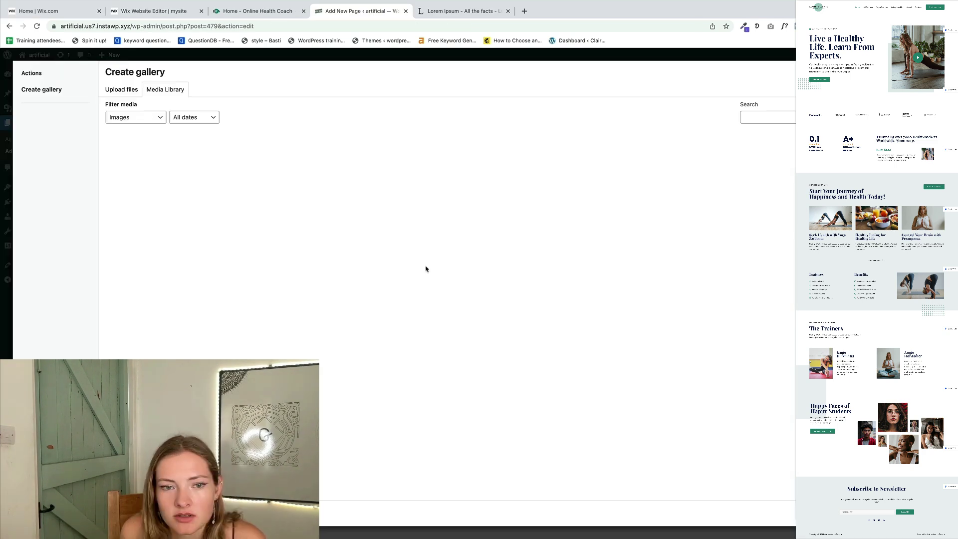